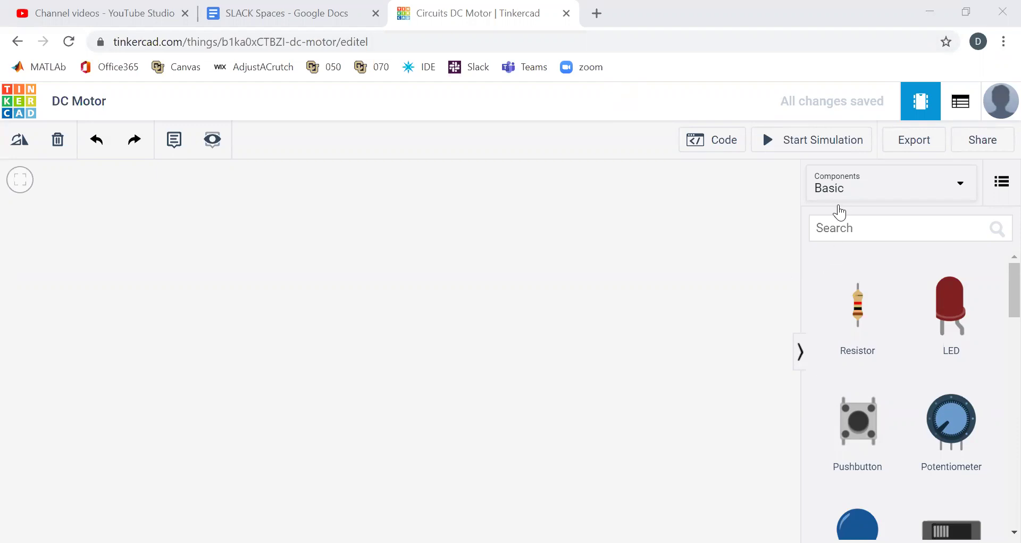
- Search 'Arduino' and place an Arduino Uno R3 on the canvas
click(839, 228)
text(Arduin)
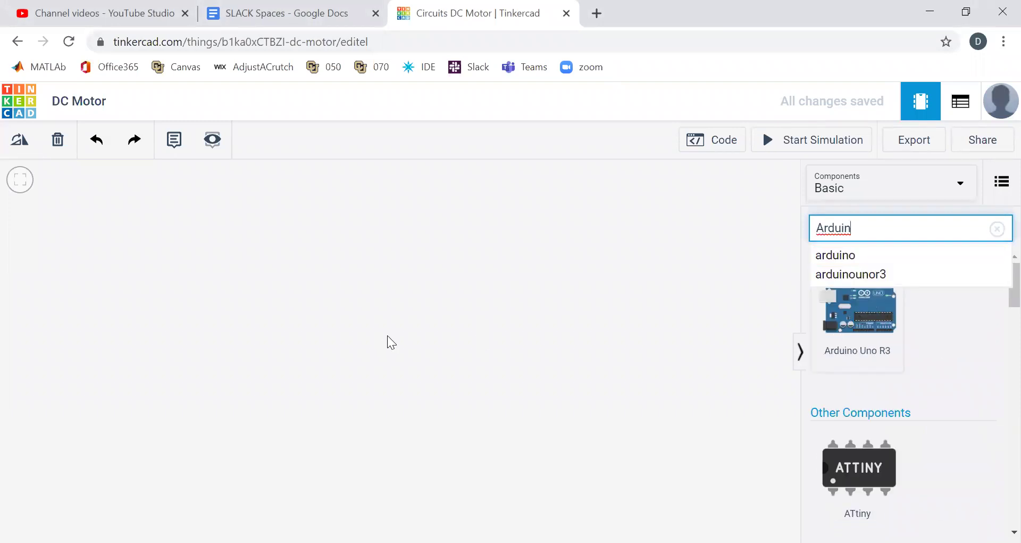
click(388, 341)
- Switch the component list from Basic to All and search again for a DC motor
double_click(841, 228)
text(dc)
click(843, 257)
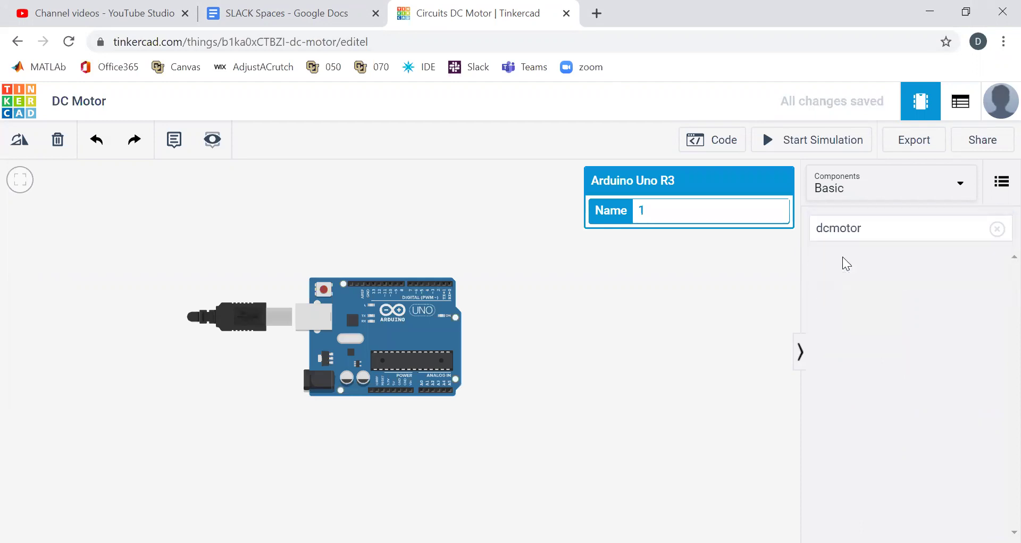
double_click(849, 228)
click(848, 192)
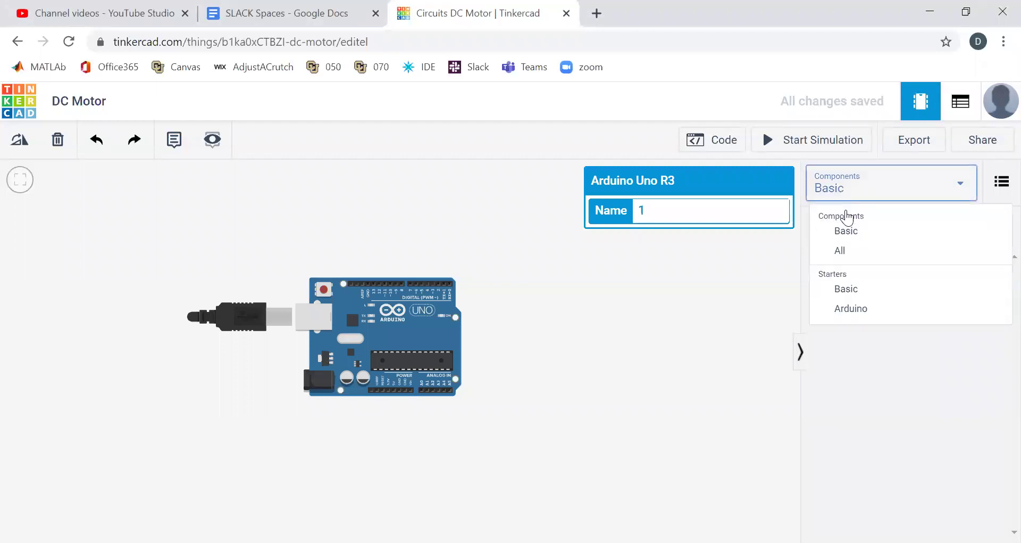
click(843, 251)
click(844, 237)
text(dc)
click(854, 257)
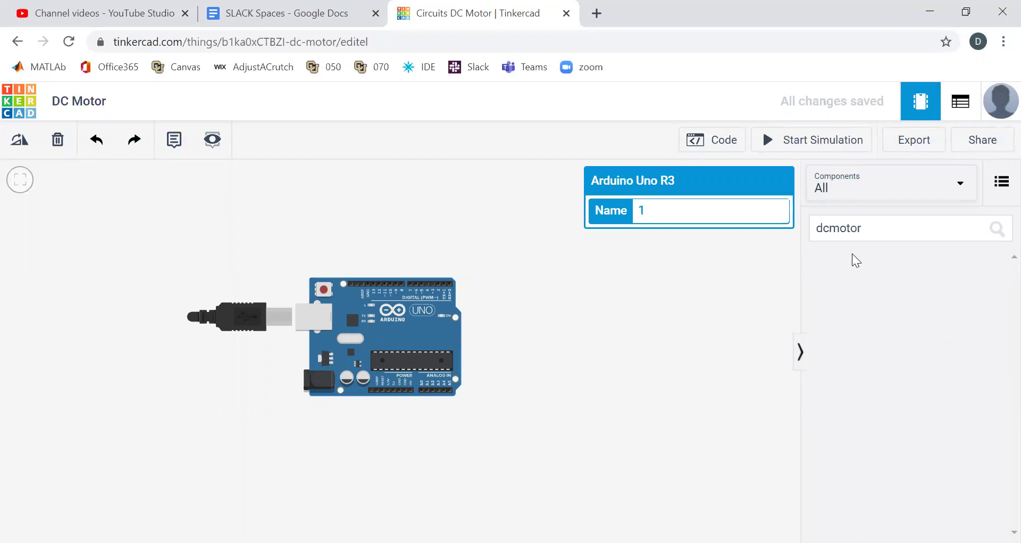
click(856, 227)
key(ctrl+a)
- Rotate the Arduino upright with R twice and move it down and left
click(788, 235)
key(r)
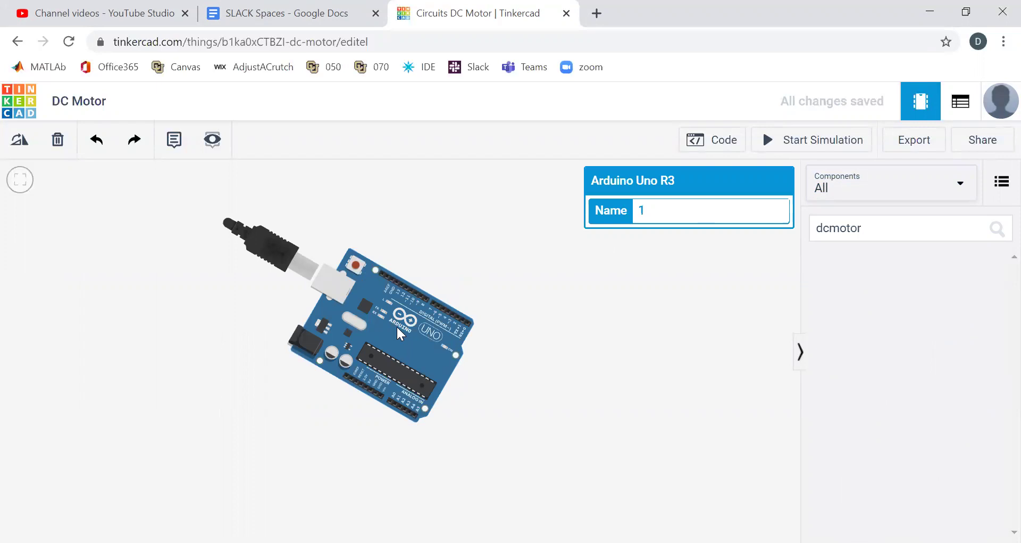
key(r)
key(r)
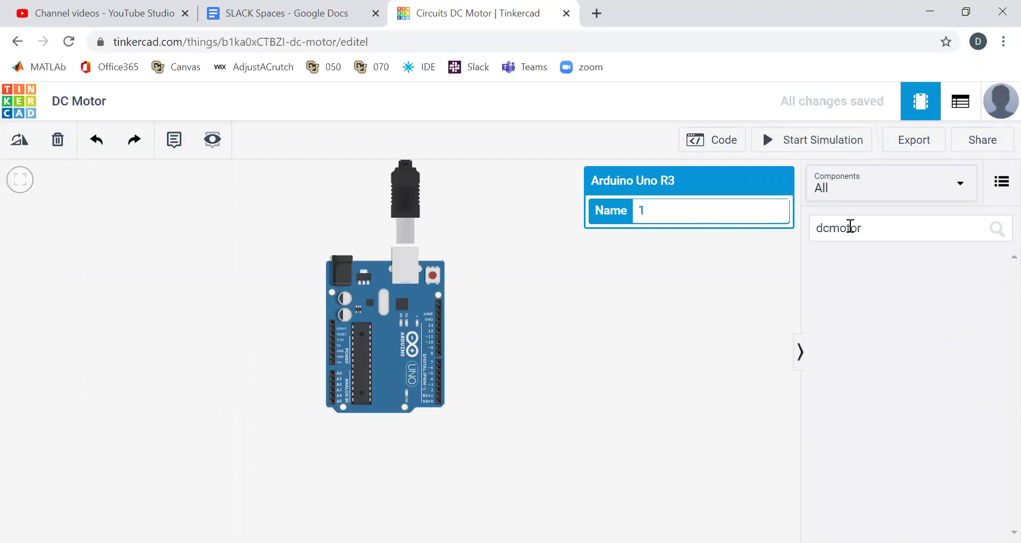
double_click(851, 227)
text(dc)
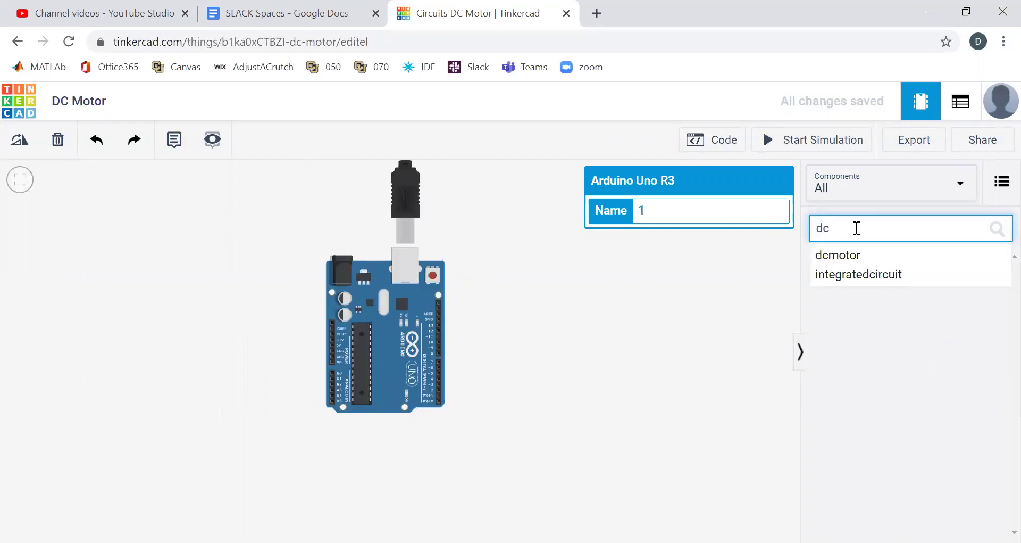
click(841, 260)
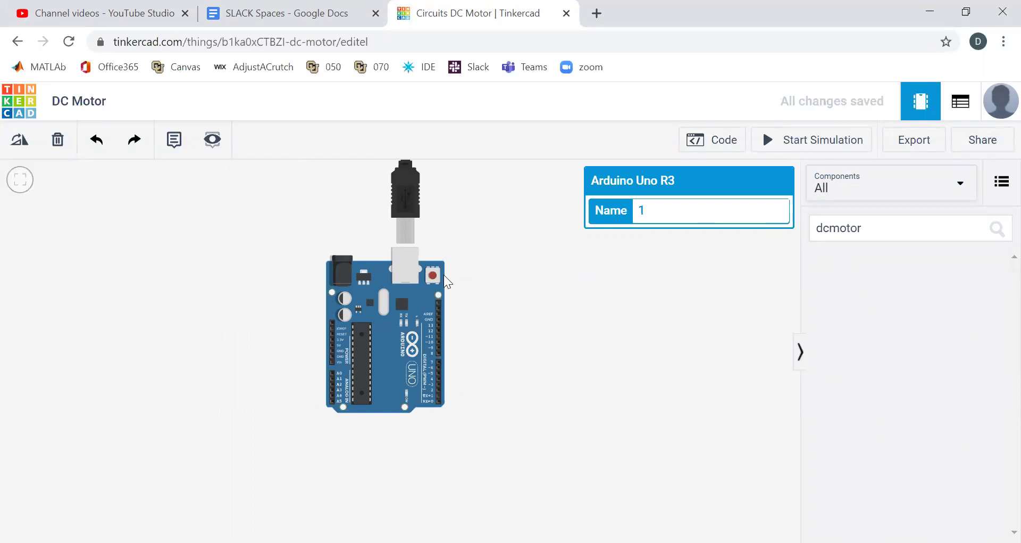
drag(404, 318, 316, 328)
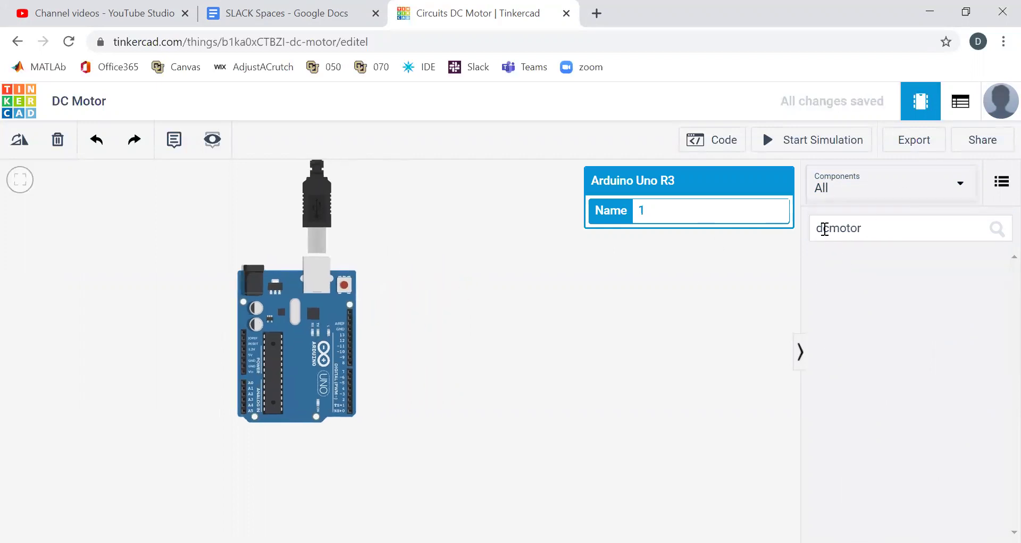
- Search 'motor' and place a DC Motor to the right of the Arduino
double_click(825, 227)
text(motor)
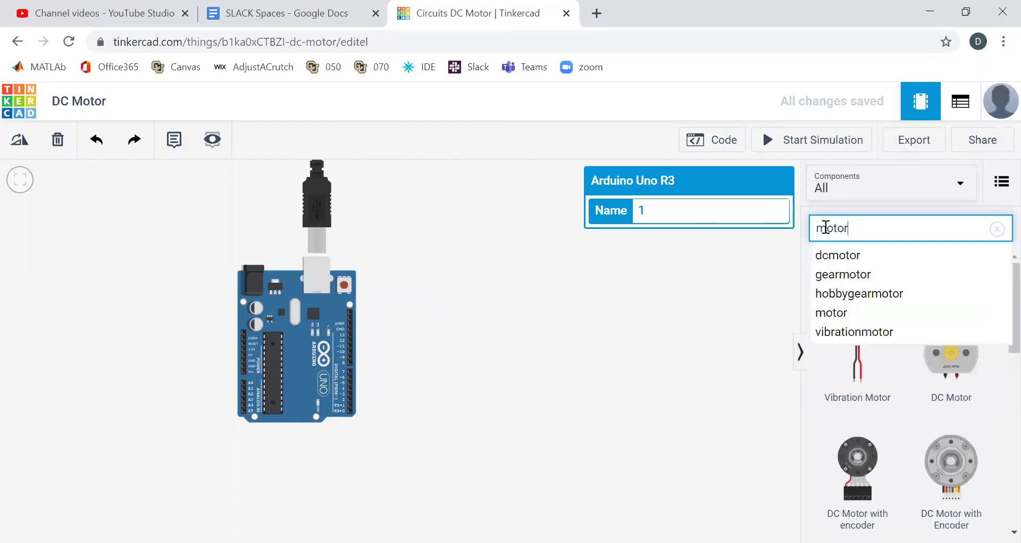
drag(963, 367, 561, 317)
- Search 'diode' and place a Diode to the right of the Arduino
click(714, 325)
double_click(833, 230)
text(diode)
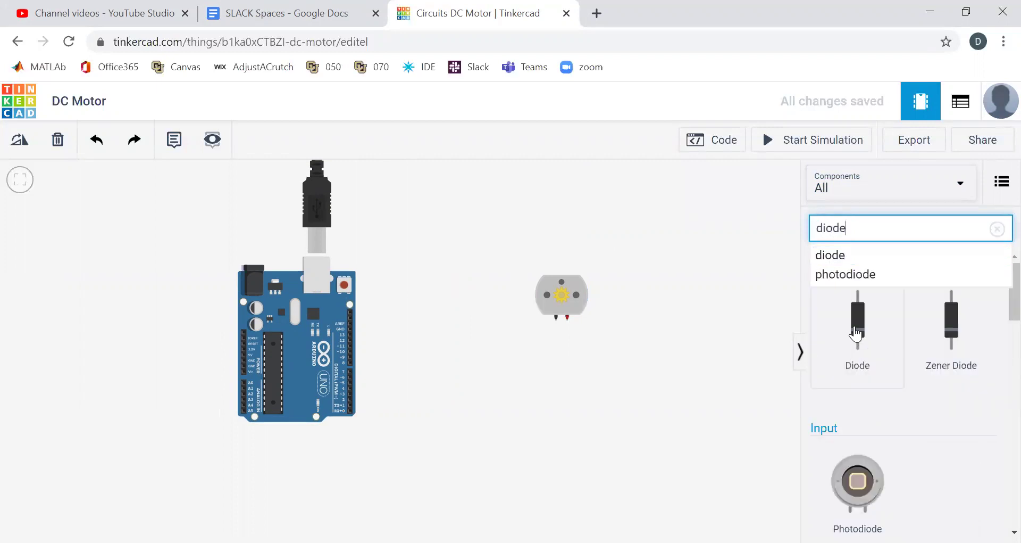
drag(854, 331, 434, 392)
- Place a Resistor below the motor and set its resistance to 330 Ω
double_click(833, 227)
text(resistor)
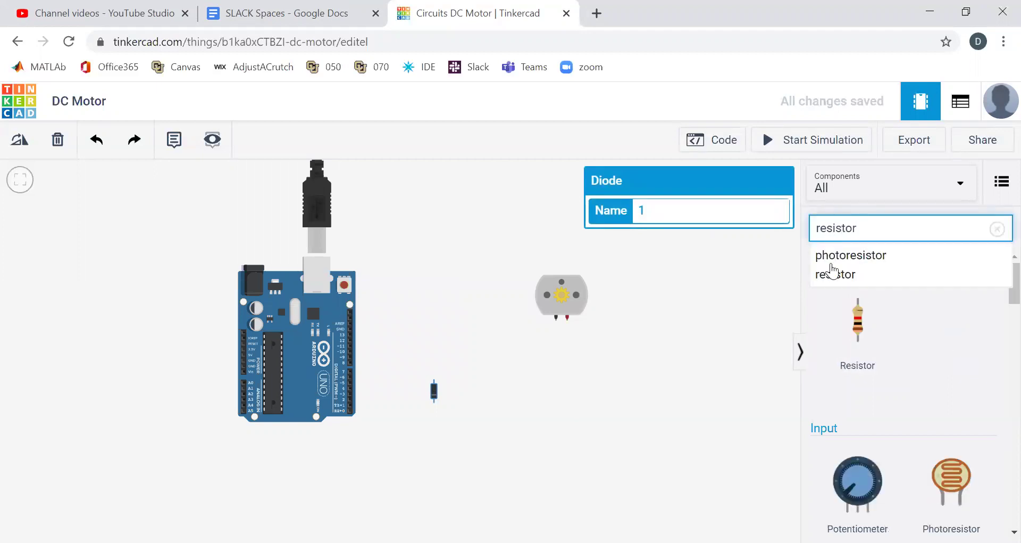
drag(857, 331, 538, 341)
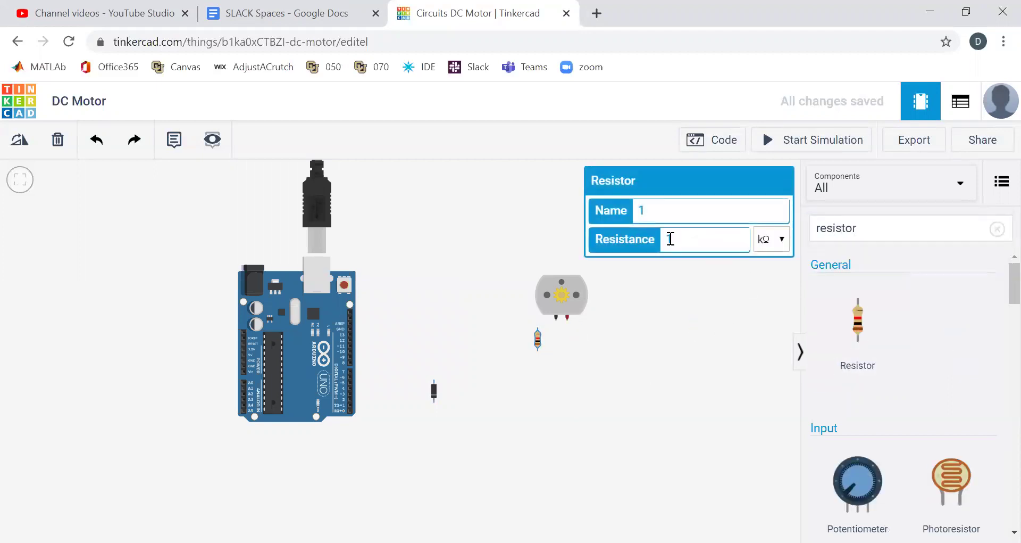
double_click(694, 244)
text(330)
click(766, 238)
click(762, 365)
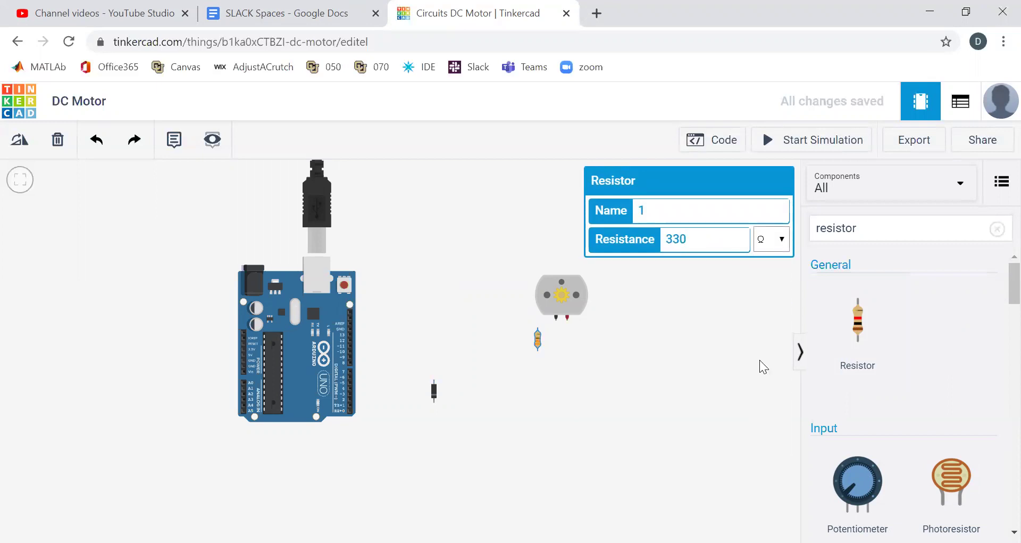
- Place a Breadboard Small and rotate it to stand vertical
click(825, 227)
double_click(825, 228)
text(breadboa)
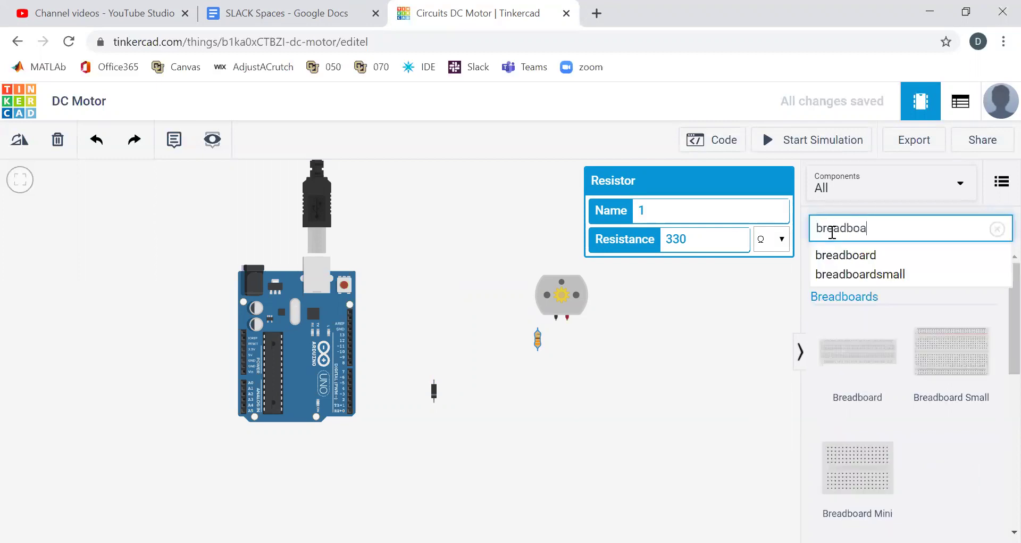
click(542, 411)
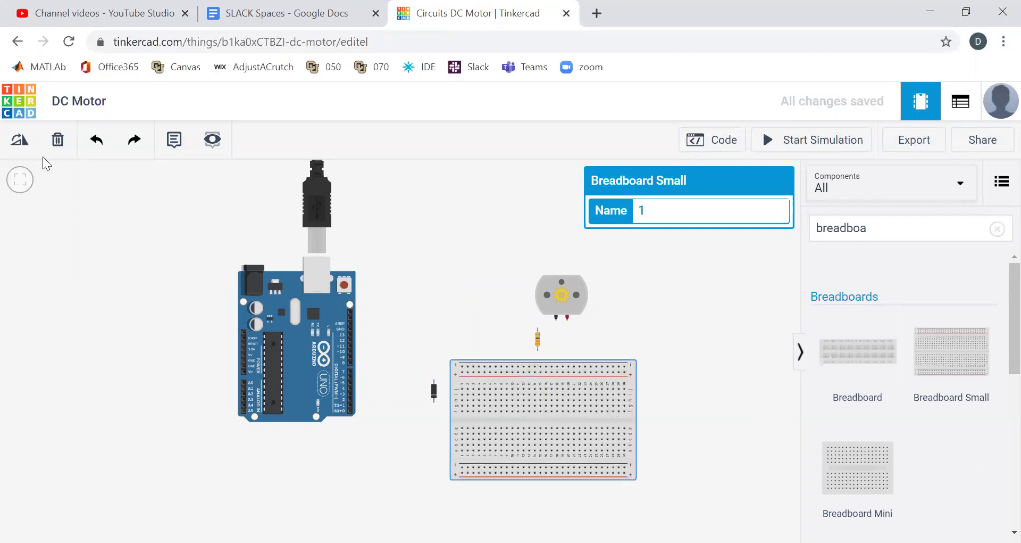
click(21, 144)
- Move the breadboard beside the Arduino and shift the diode, resistor and motor rightward
click(519, 394)
click(512, 378)
key(Escape)
click(510, 359)
drag(509, 360, 441, 297)
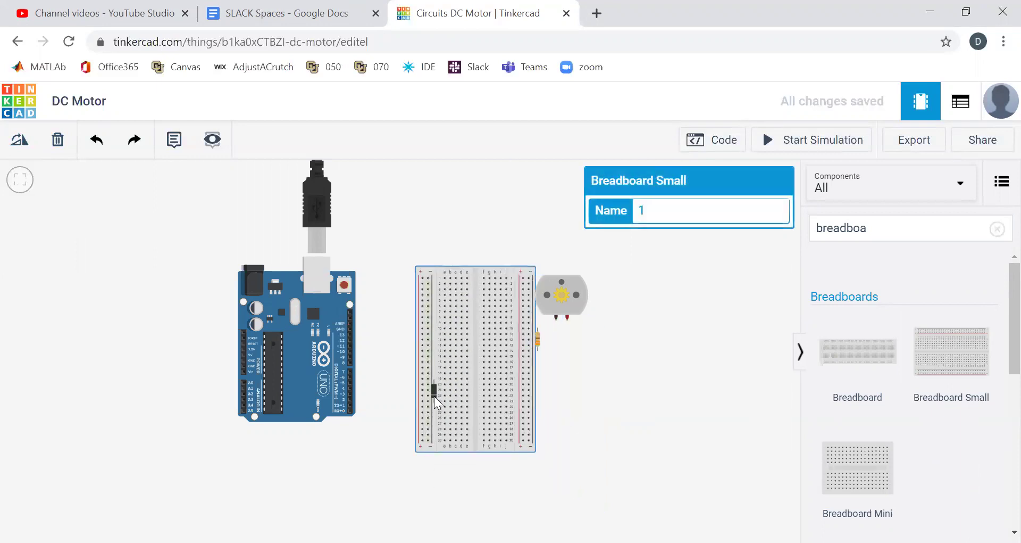
drag(432, 398, 596, 391)
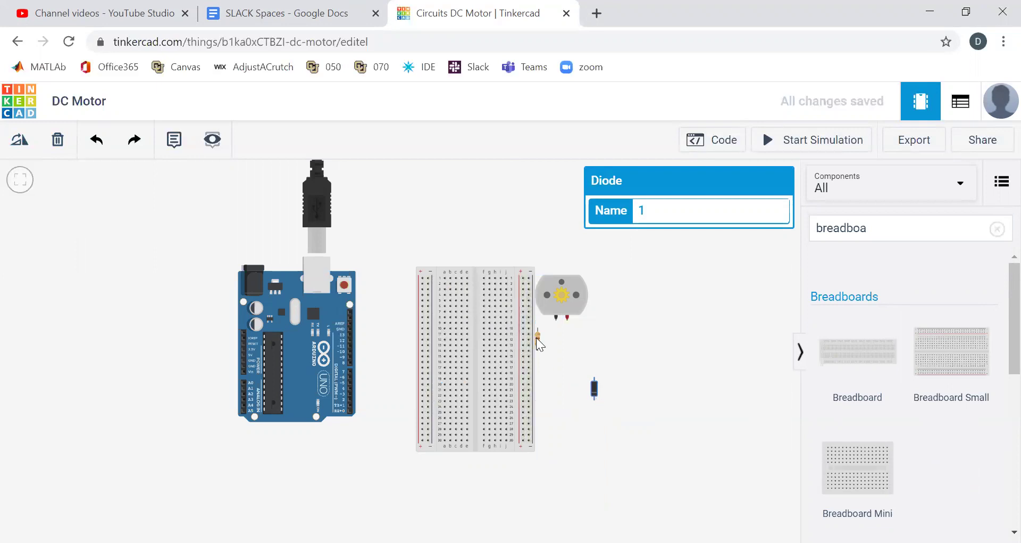
drag(538, 339, 549, 342)
drag(570, 304, 590, 314)
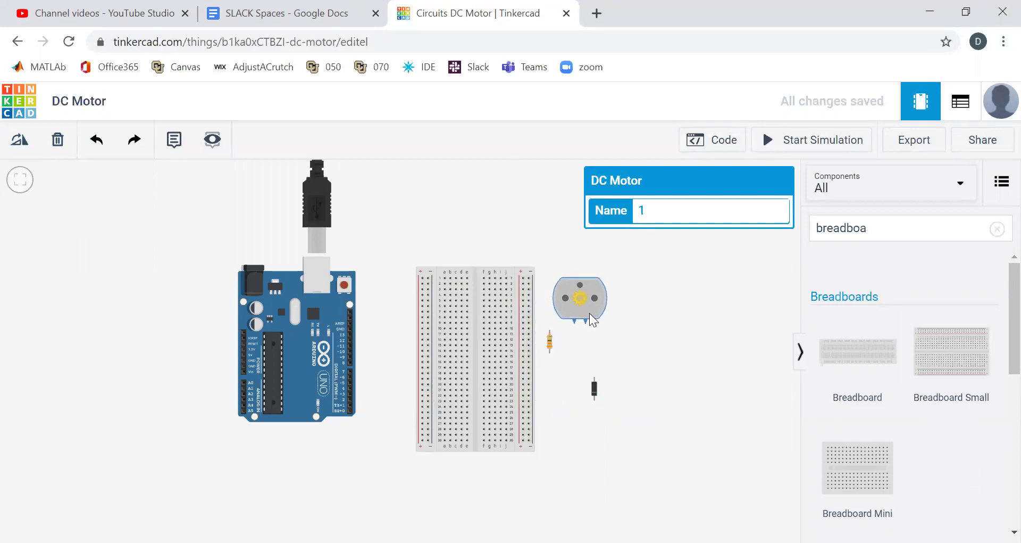
- Search 'npn', place an NPN Transistor right of the motor and rotate it
double_click(849, 234)
text(npon)
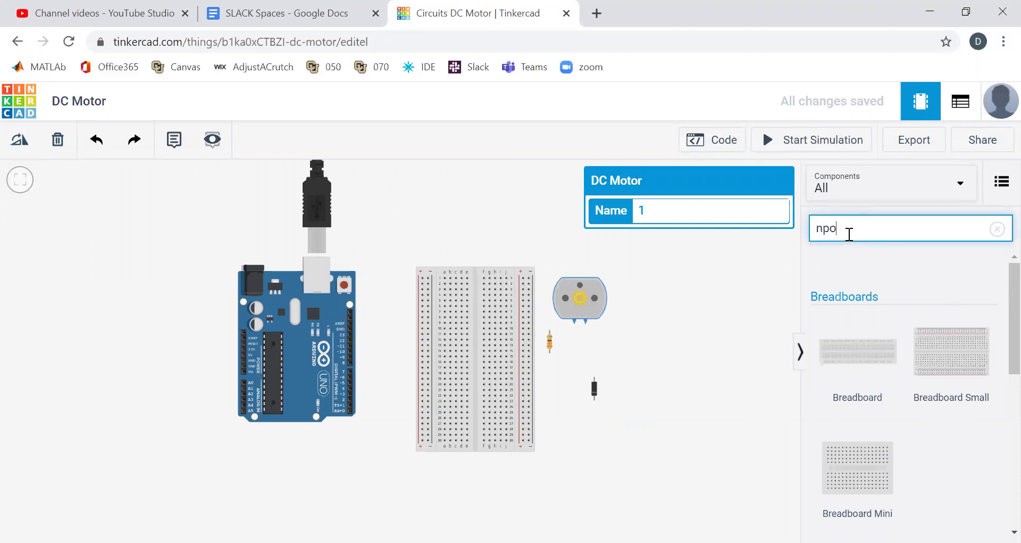
key(BackSpace)
key(BackSpace)
text(n)
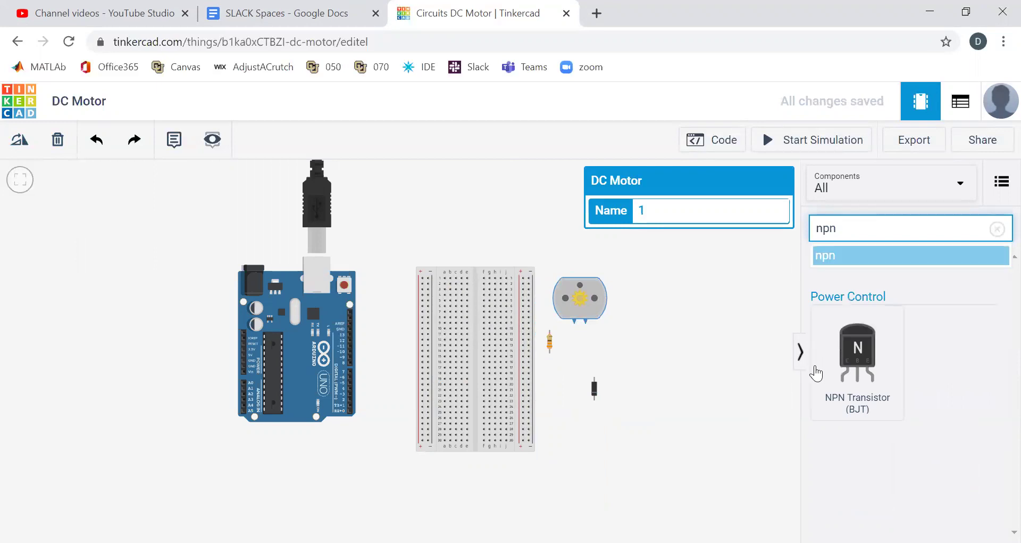
drag(872, 348, 688, 349)
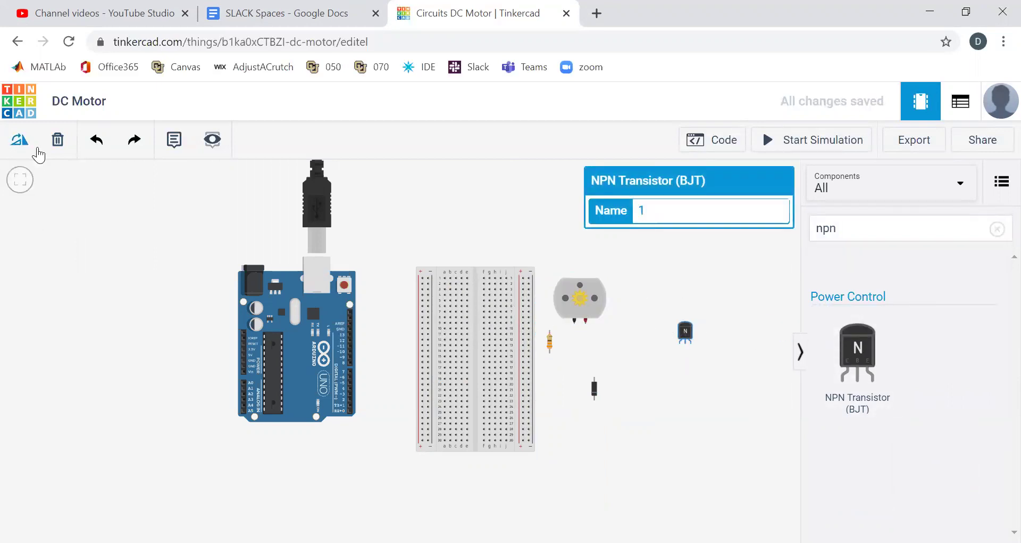
click(16, 139)
click(16, 139)
click(16, 139)
click(18, 140)
click(17, 140)
click(729, 286)
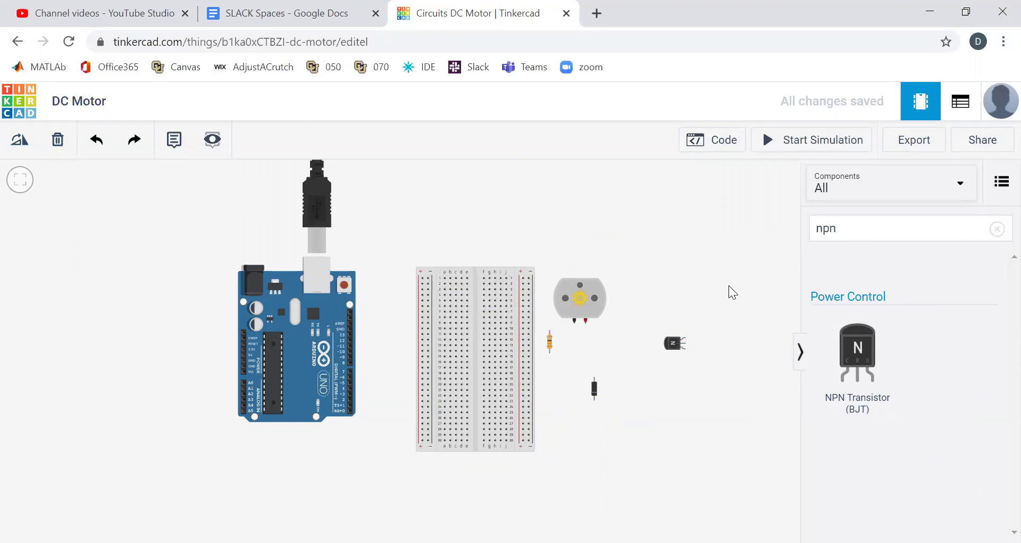
- Convert the Arduino program from Blocks to Text code, then run and stop the simulation
click(731, 141)
click(604, 182)
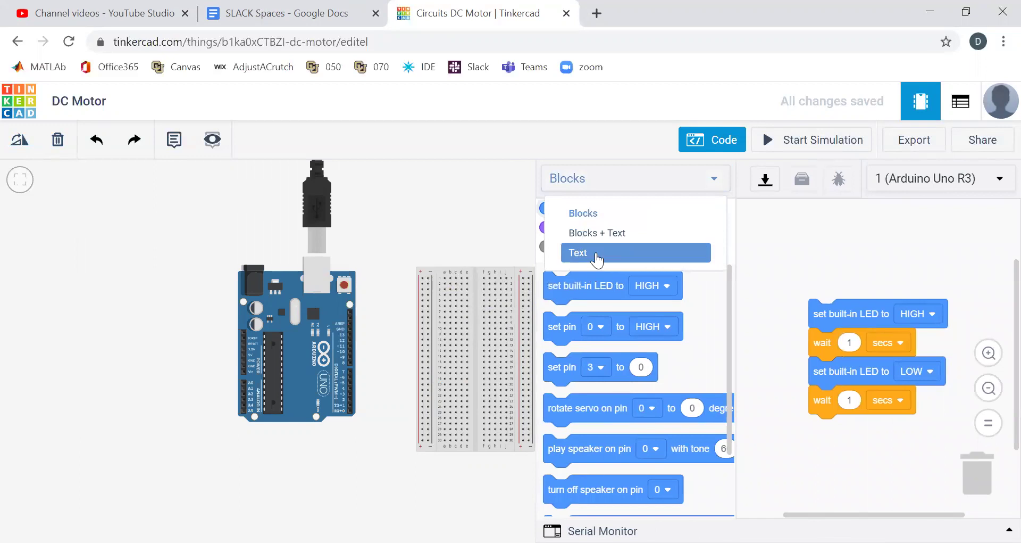
click(597, 254)
click(554, 251)
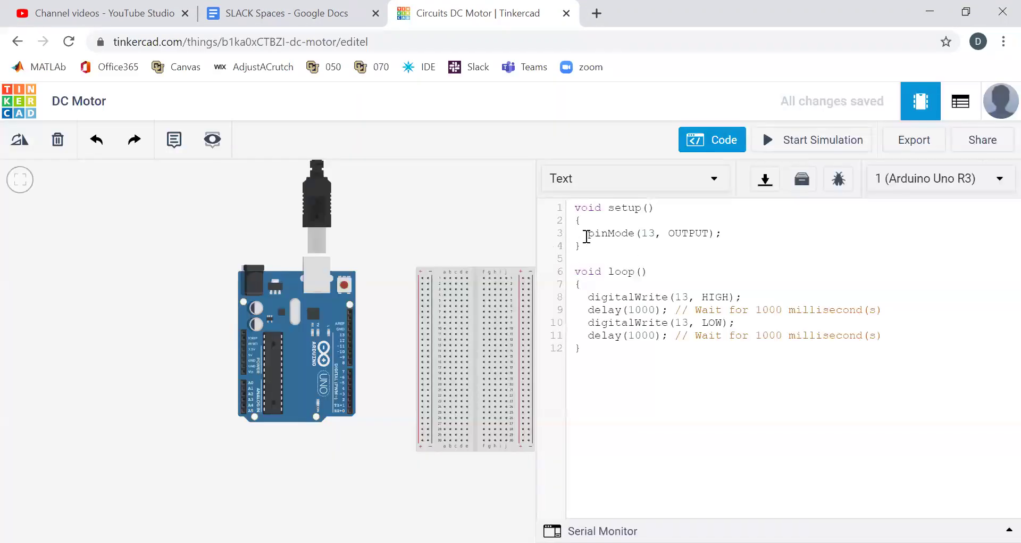
click(794, 141)
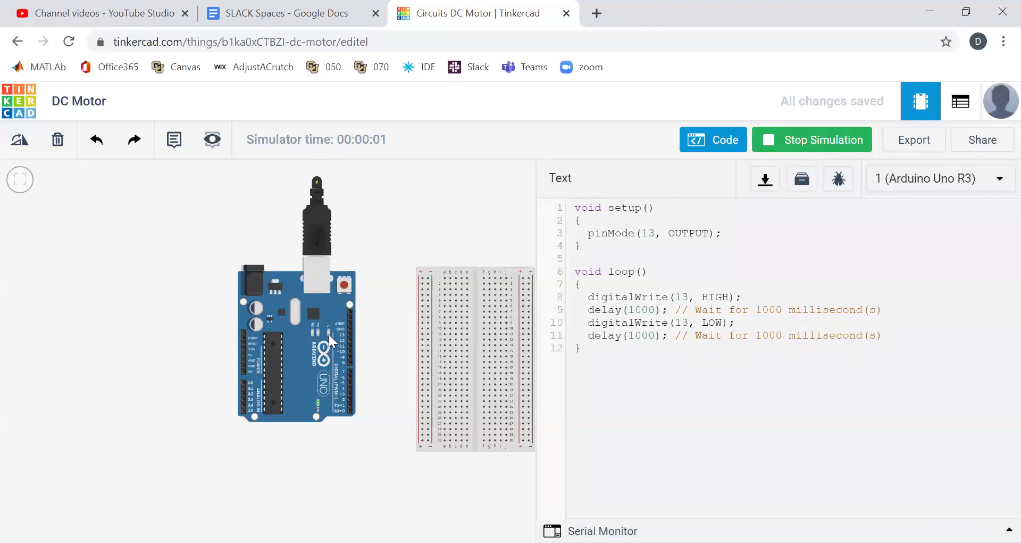
click(815, 148)
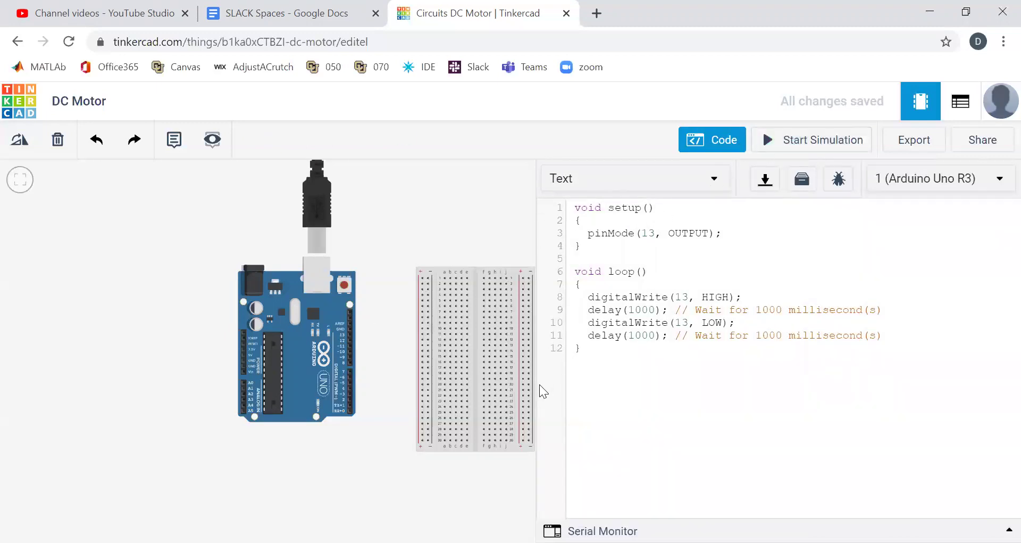
- Run a red wire from the Arduino's 5V pin to the breadboard's left rail
click(728, 141)
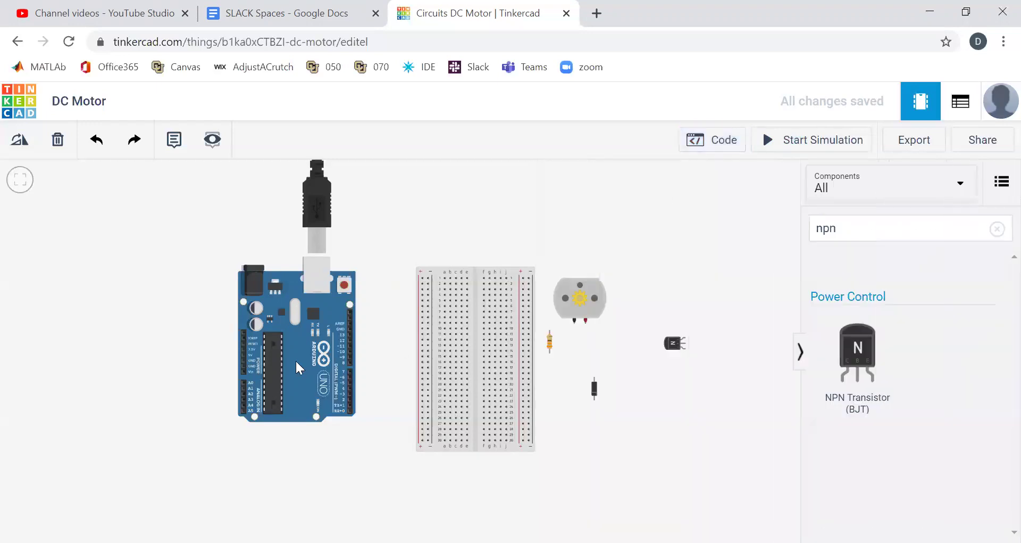
click(244, 355)
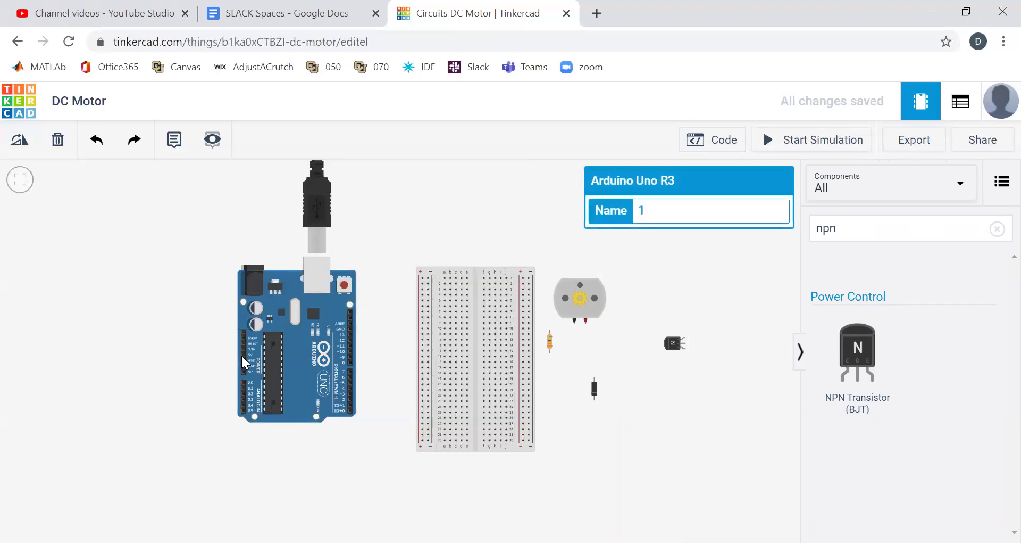
click(244, 355)
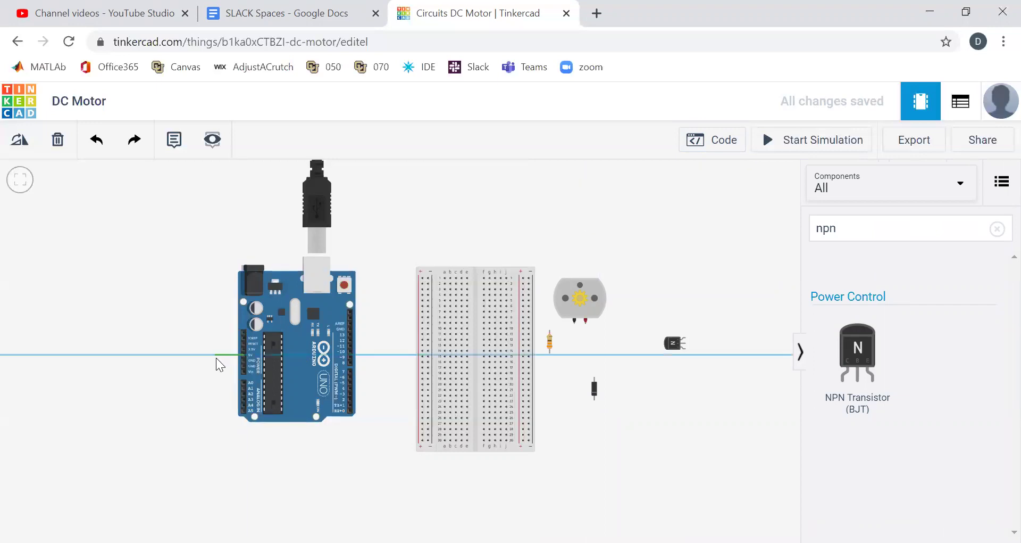
click(216, 355)
click(233, 453)
click(391, 461)
click(423, 442)
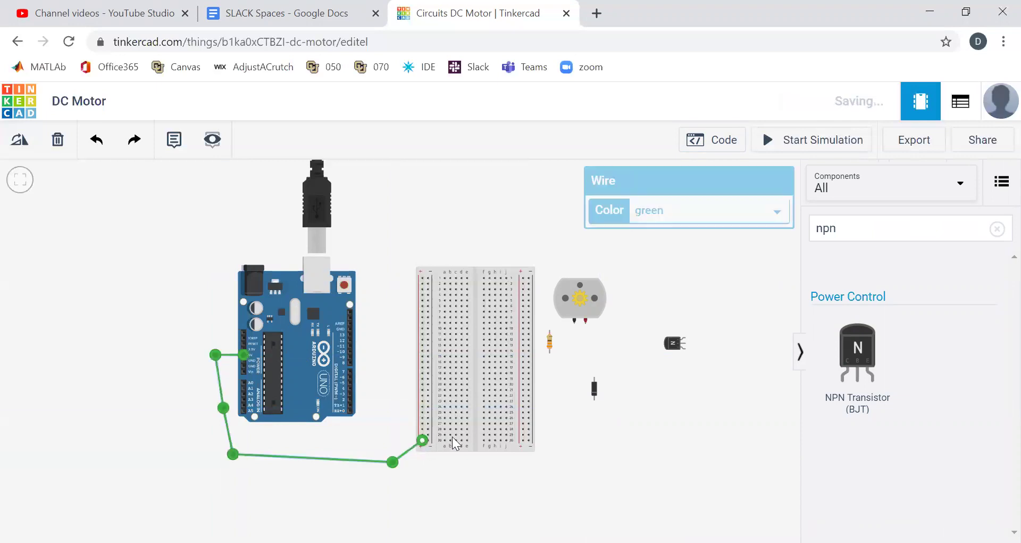
click(662, 210)
click(665, 260)
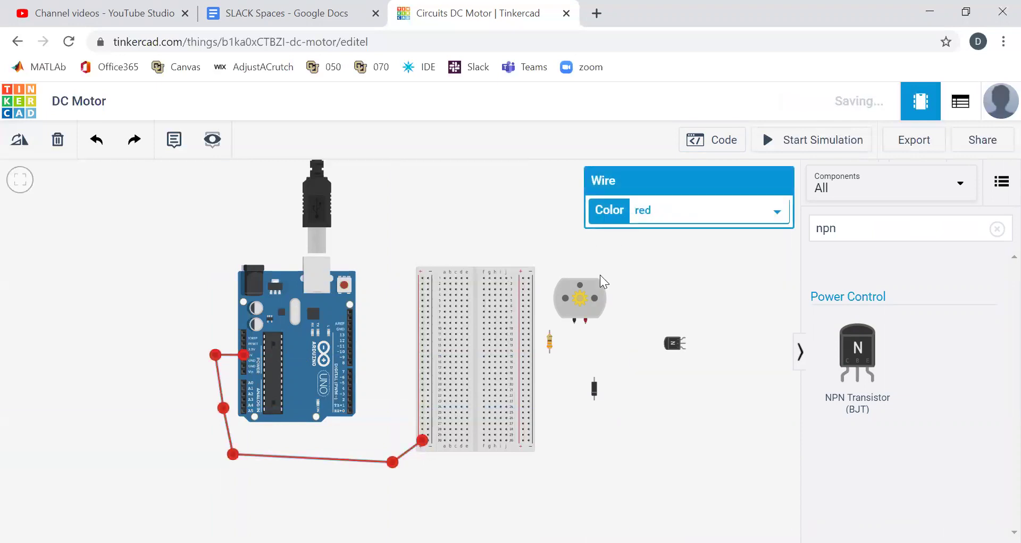
click(241, 363)
- Run a black wire from the Arduino's GND pin to a breadboard rail, routed along the bottom
click(230, 370)
click(244, 425)
click(414, 467)
click(429, 439)
click(670, 212)
click(657, 235)
drag(244, 425, 233, 485)
drag(319, 447, 425, 485)
click(513, 490)
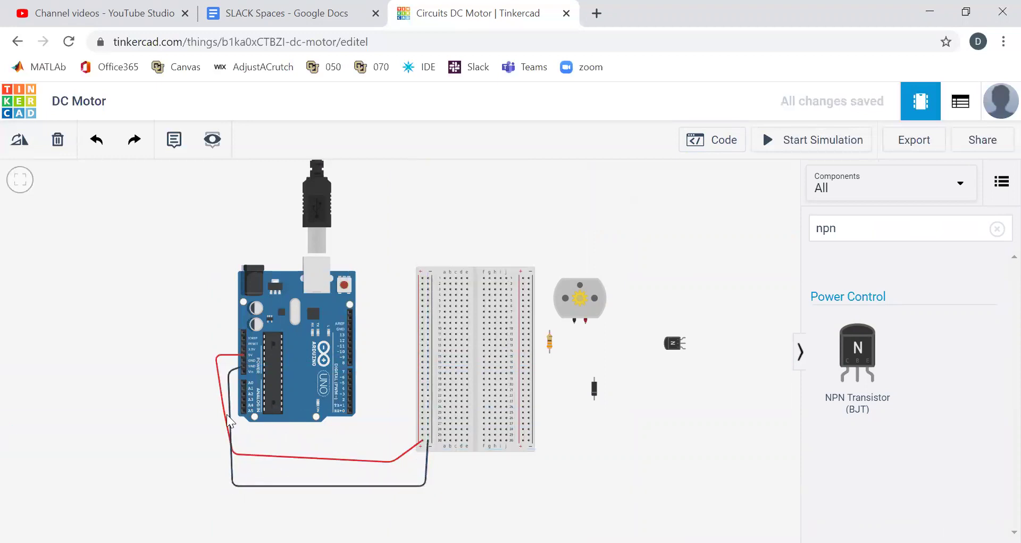
- Adjust the red wire's bends so it runs neatly into the breadboard
click(249, 453)
drag(224, 408, 291, 459)
drag(392, 463, 421, 459)
click(536, 497)
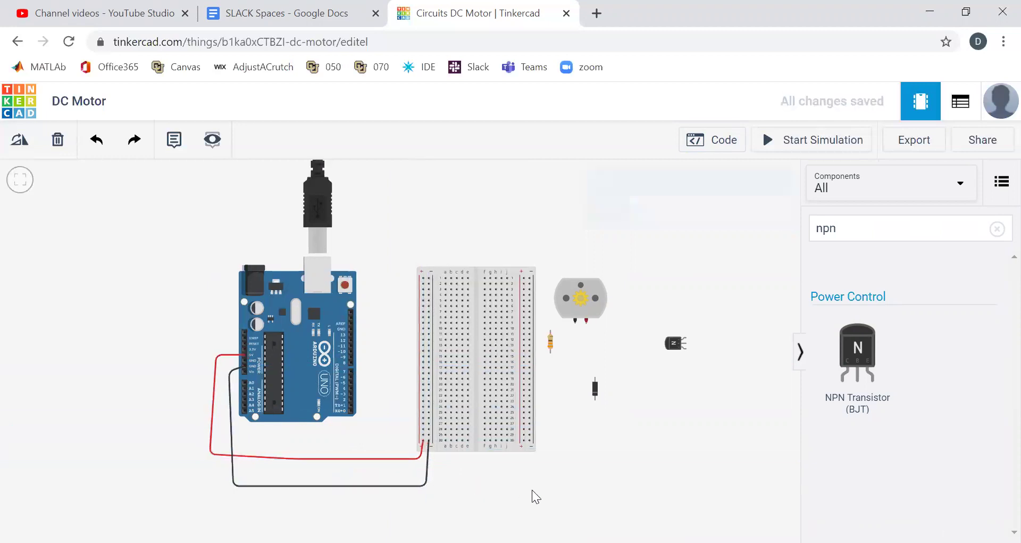
- Add a red jumper from the left power rail to a breadboard hole
click(424, 328)
click(446, 328)
click(695, 213)
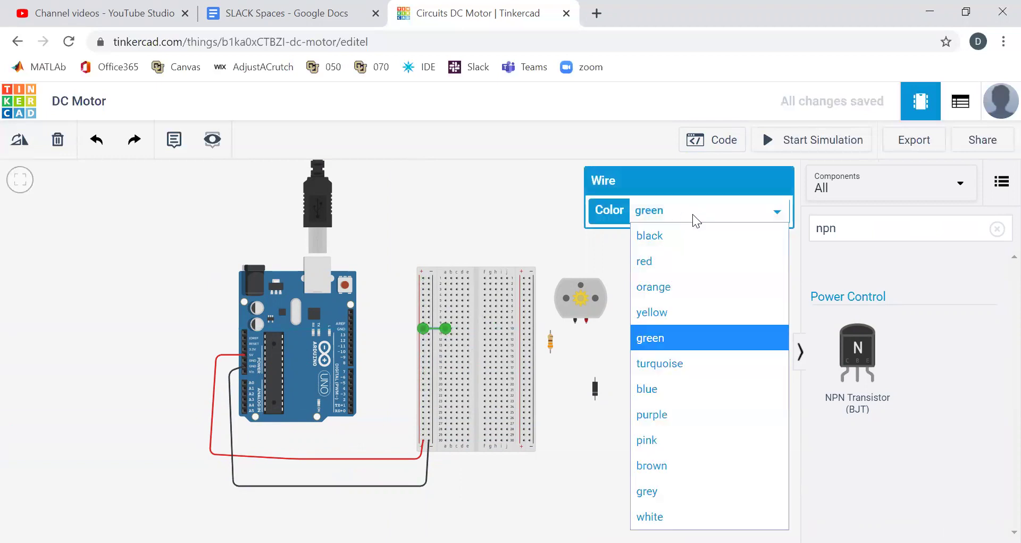
click(663, 261)
click(652, 352)
- Rotate the DC motor 90 degrees and nudge it slightly left
click(600, 303)
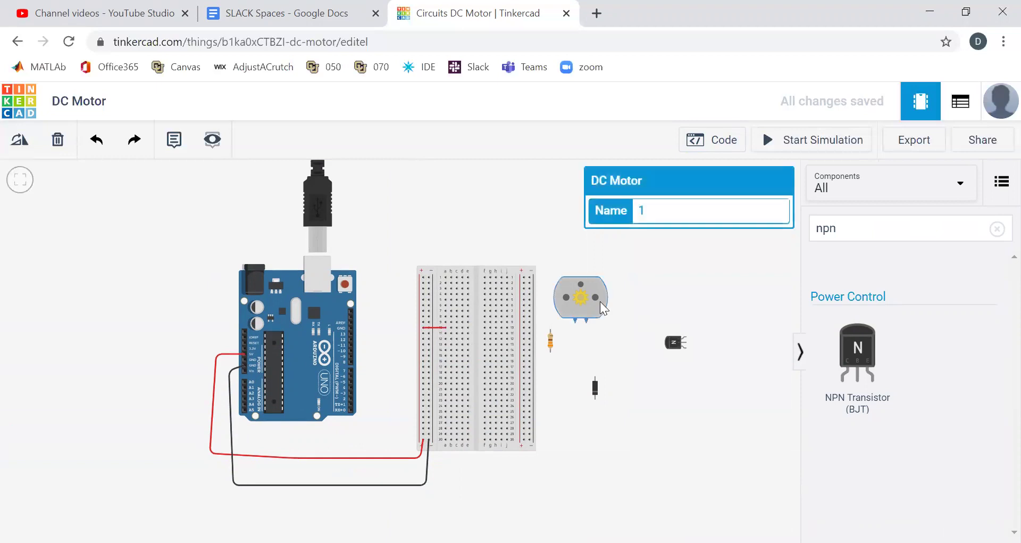
click(19, 139)
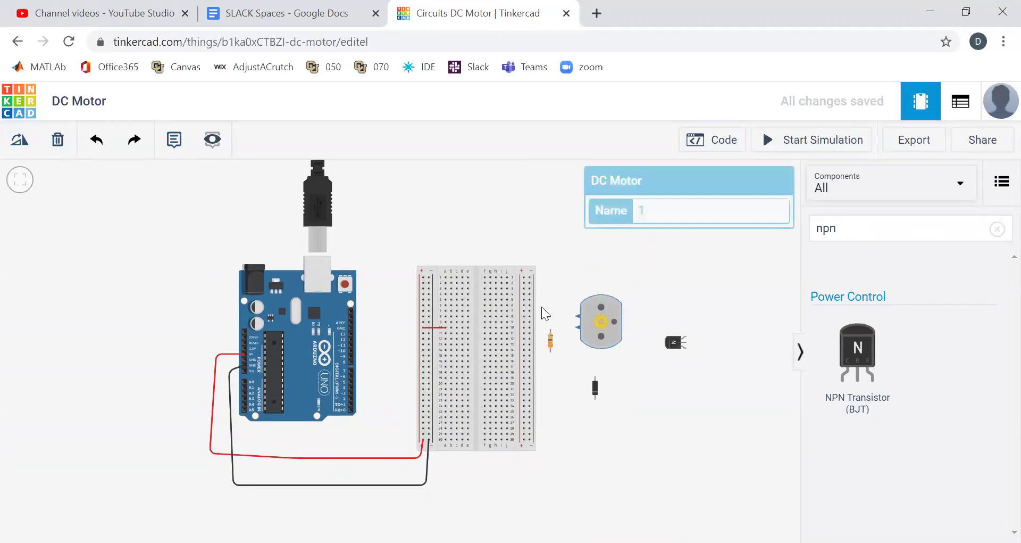
drag(605, 323, 591, 324)
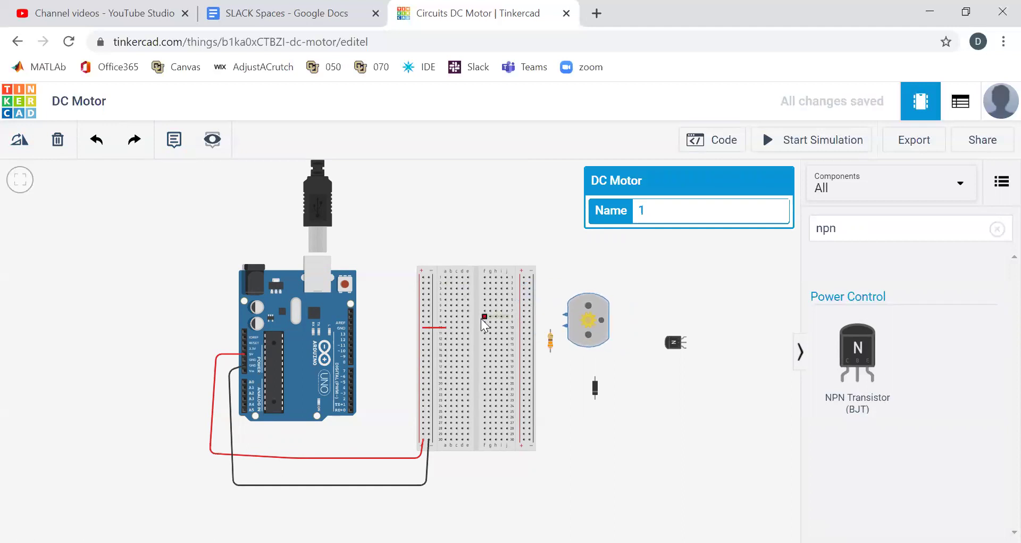
- Connect the jumper's breadboard row to the motor's Terminal 2 with a red wire
click(469, 327)
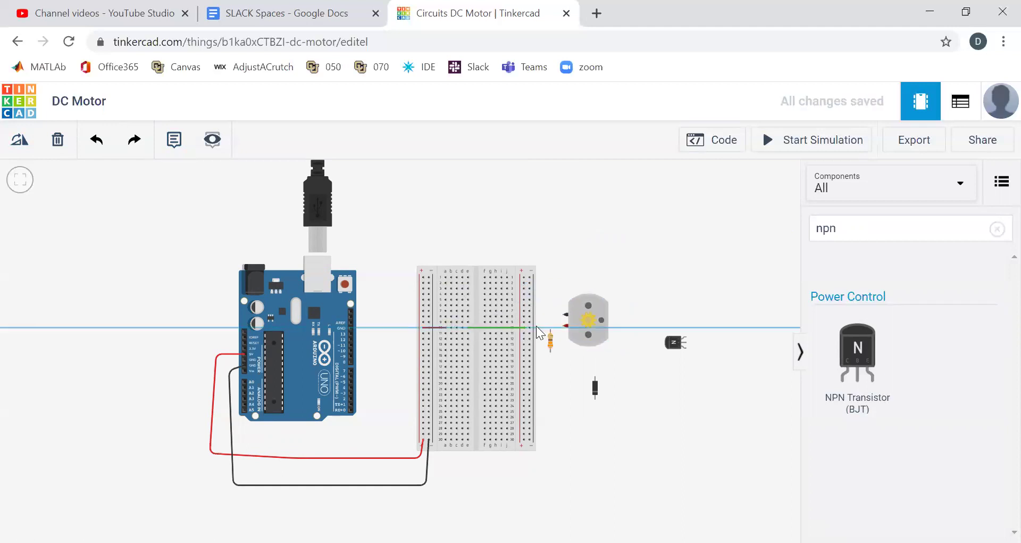
click(564, 325)
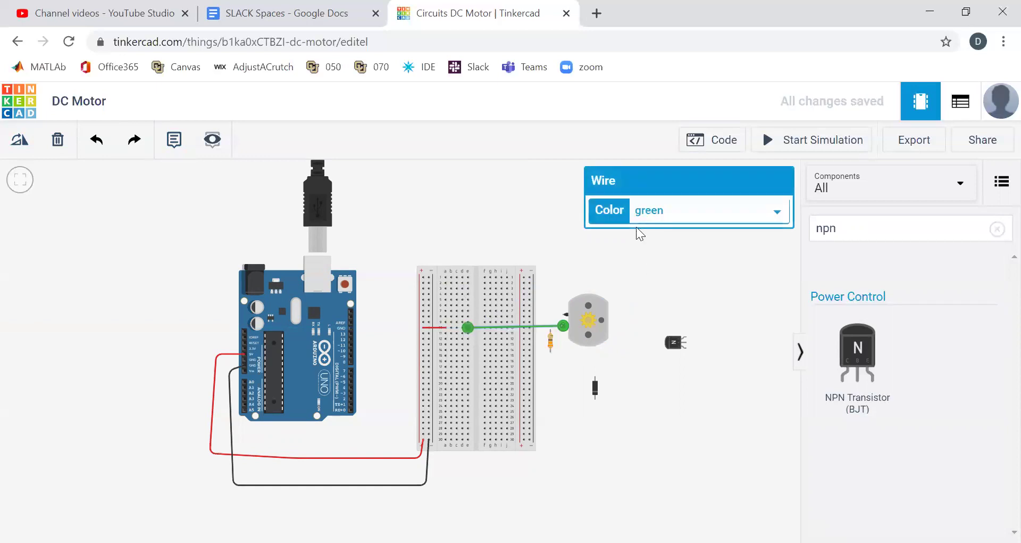
click(647, 215)
click(656, 260)
click(648, 403)
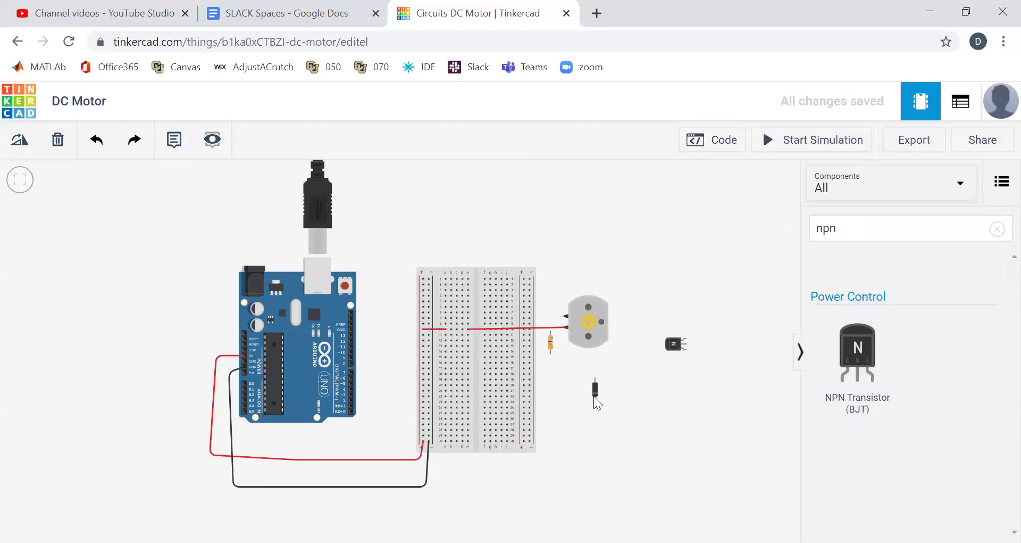
- Wire the motor's Terminal 1 to the breadboard in black and move the diode to rows 7-9
click(565, 316)
click(467, 313)
click(633, 402)
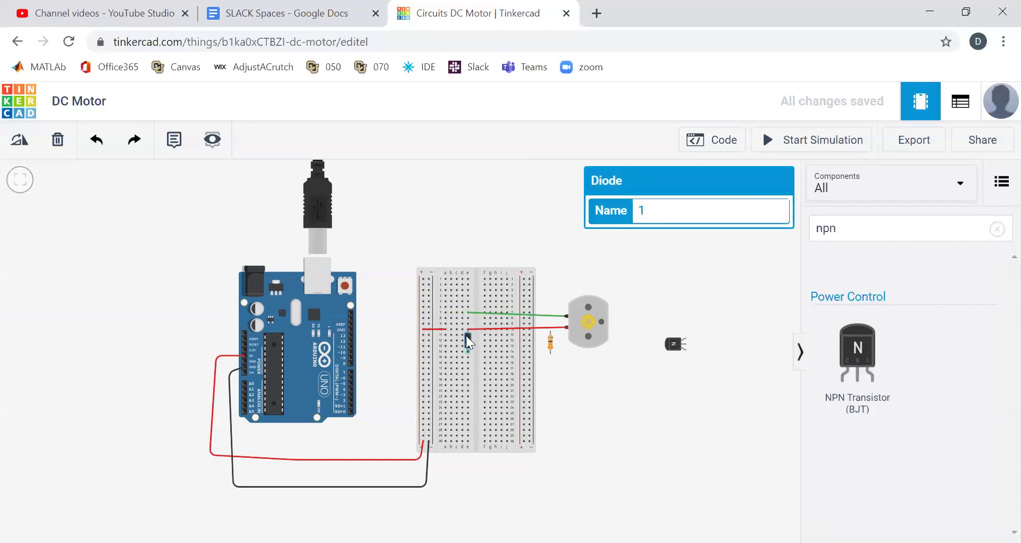
drag(467, 341, 458, 328)
click(656, 436)
click(475, 317)
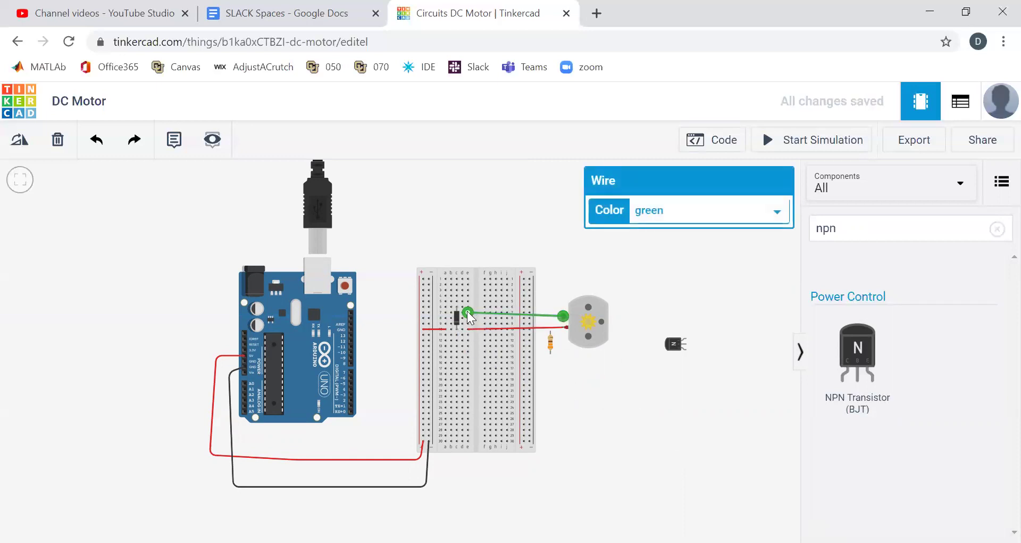
click(666, 212)
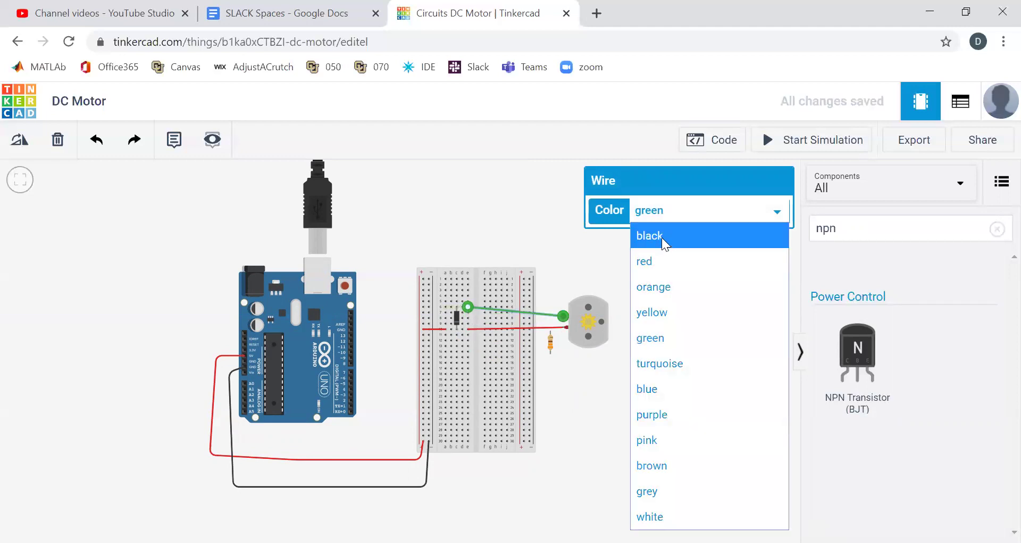
click(665, 241)
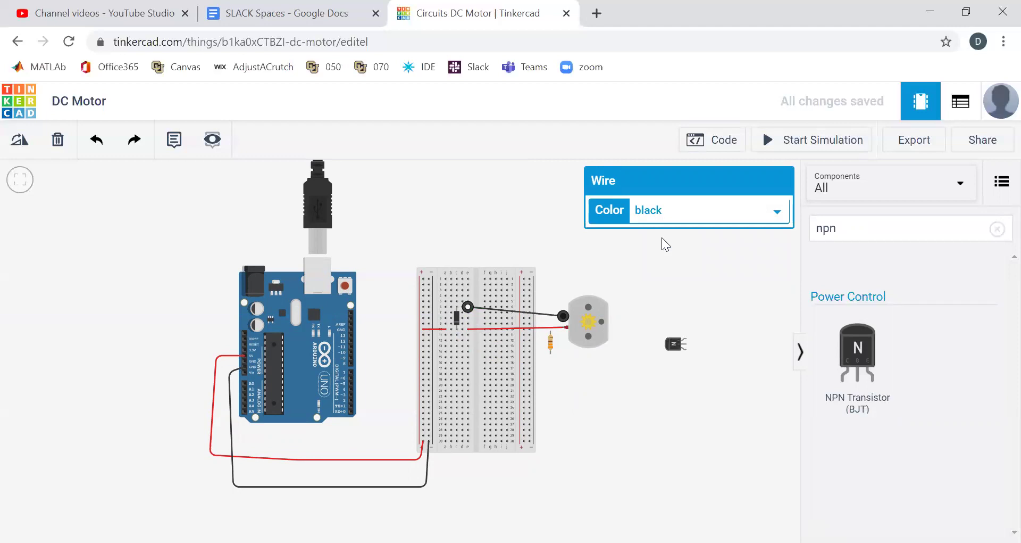
click(650, 298)
- Place the NPN transistor at the breadboard's top-left and add a black wire looping over it
drag(677, 348, 434, 298)
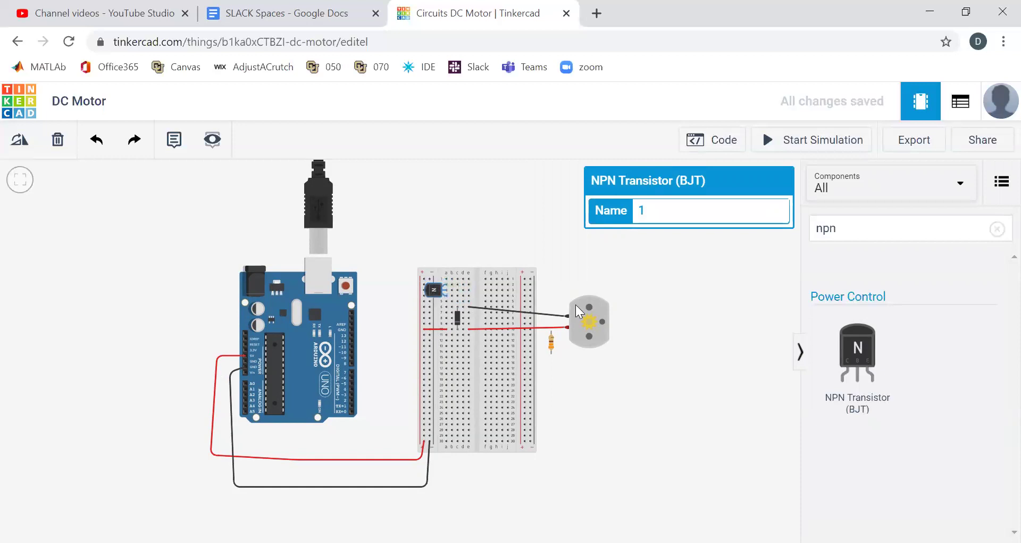
click(709, 431)
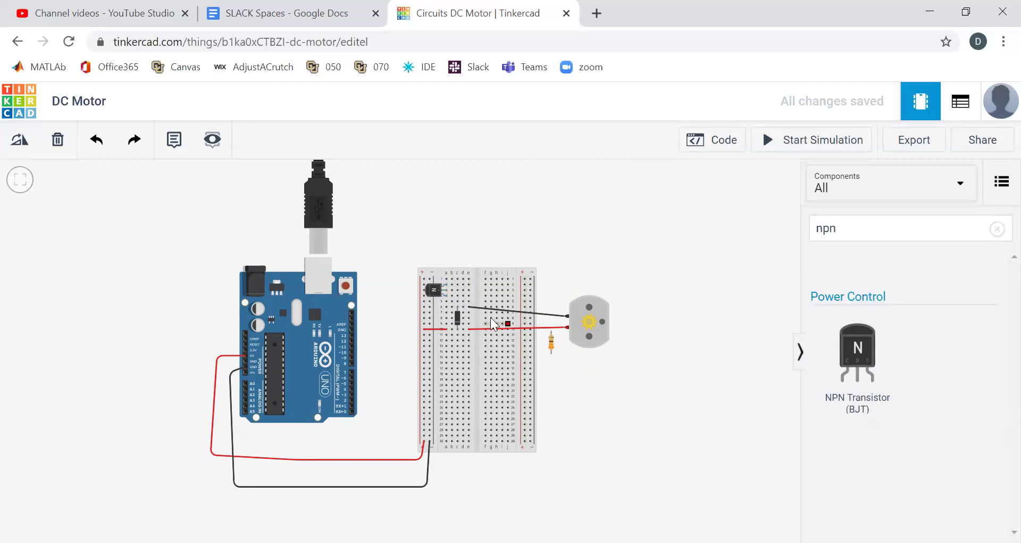
click(452, 284)
click(452, 254)
click(433, 254)
click(430, 278)
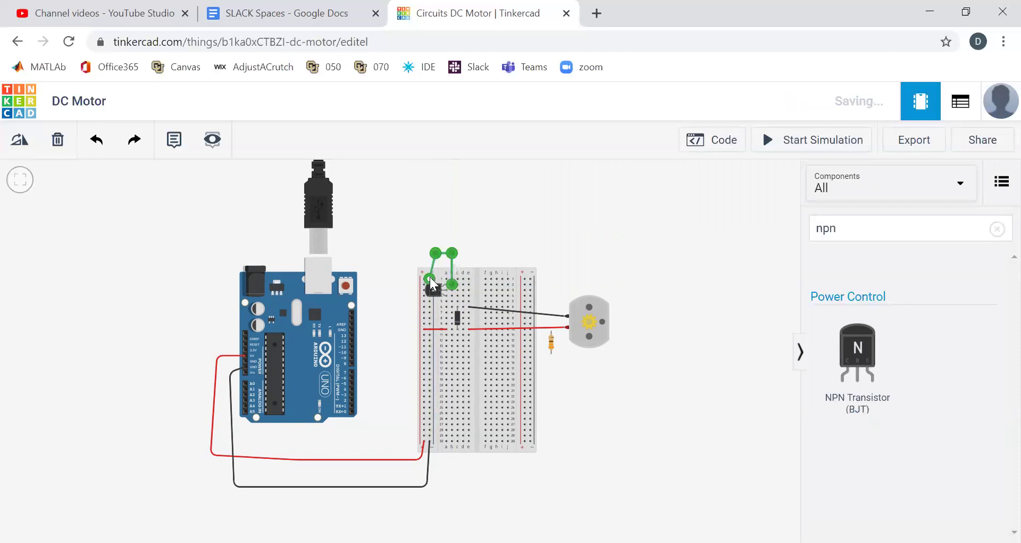
click(663, 216)
click(663, 239)
click(660, 406)
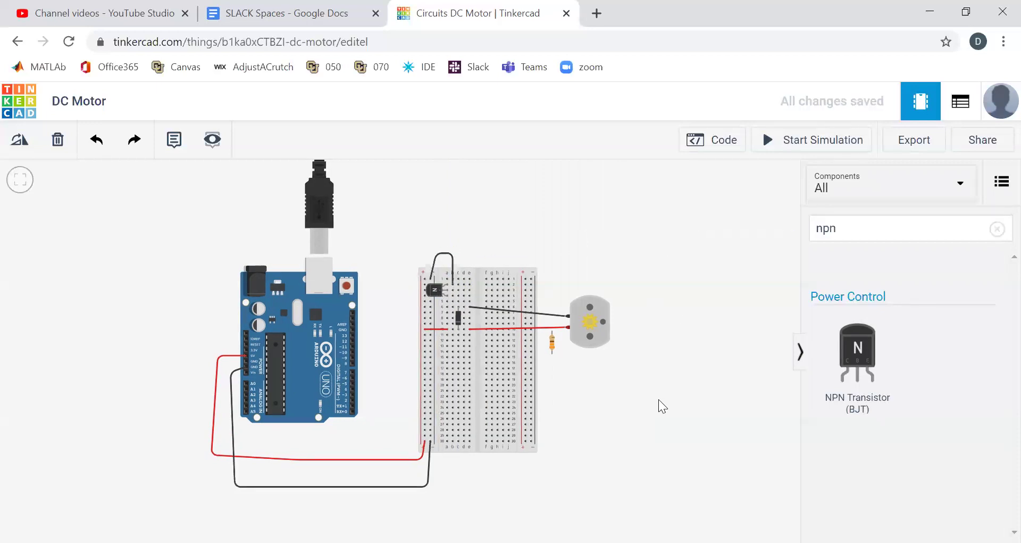
- Add a short yellow wire near the diode and turn the resistor horizontal
click(464, 306)
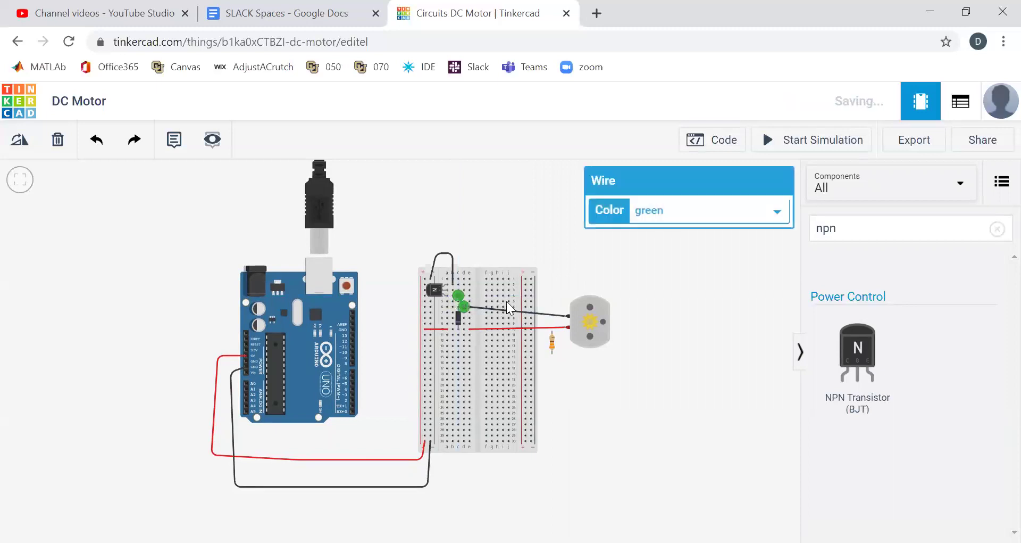
click(658, 214)
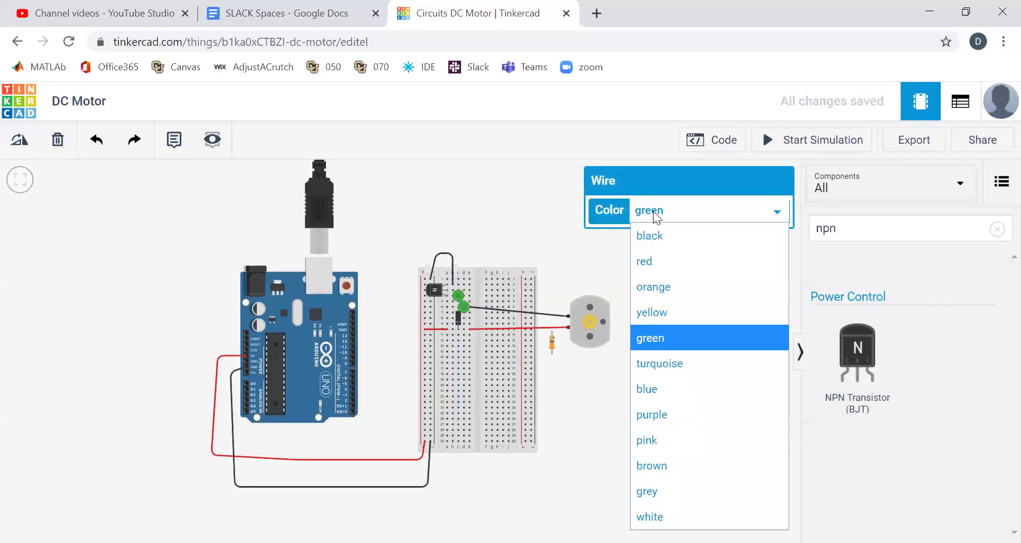
click(653, 309)
click(686, 346)
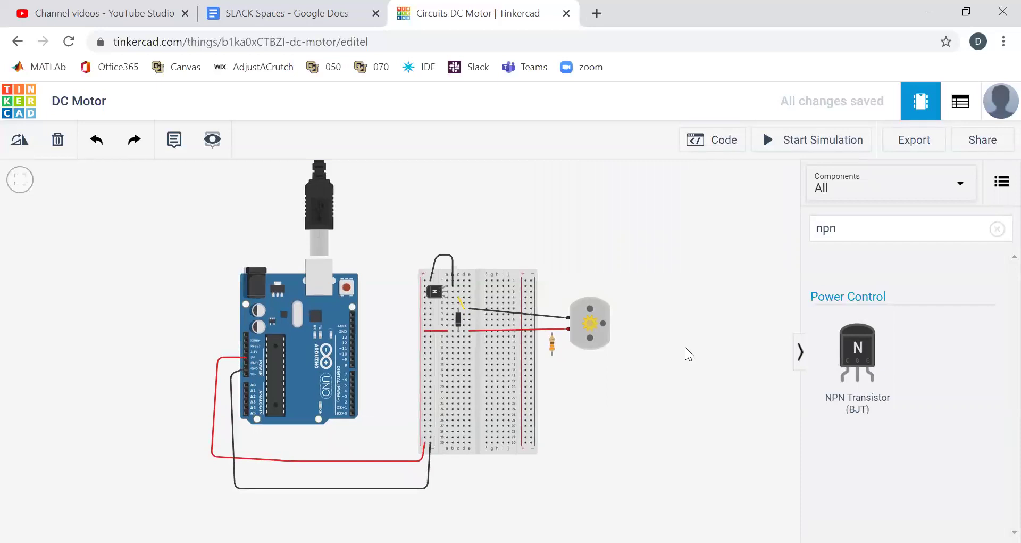
click(552, 346)
click(19, 141)
- Place the resistor on the breadboard beside the transistor
click(641, 412)
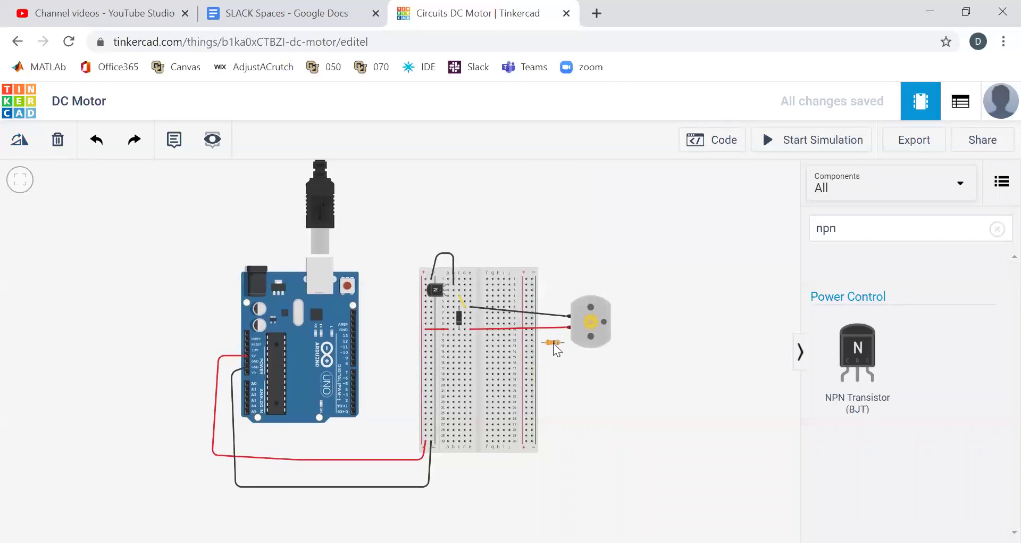
drag(553, 343, 501, 307)
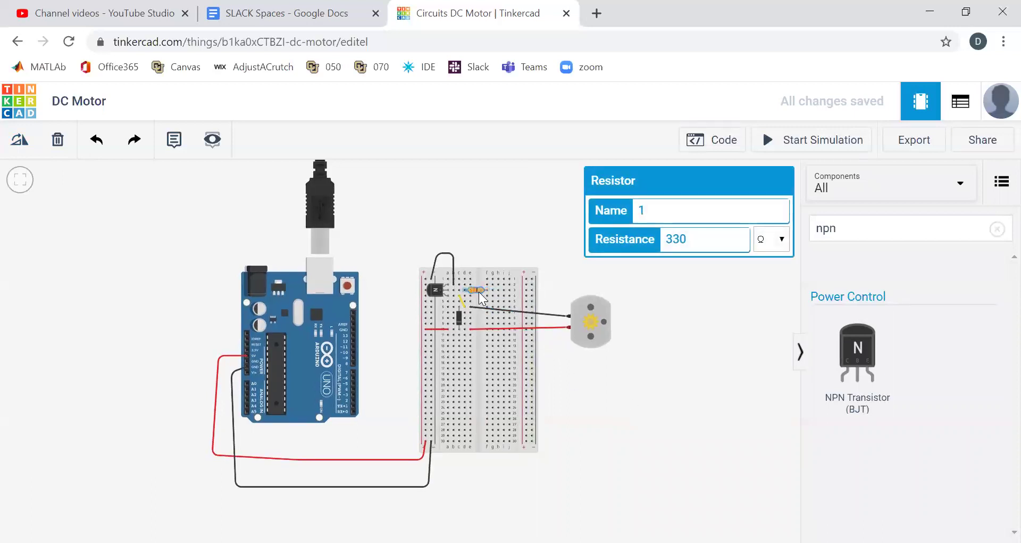
click(608, 440)
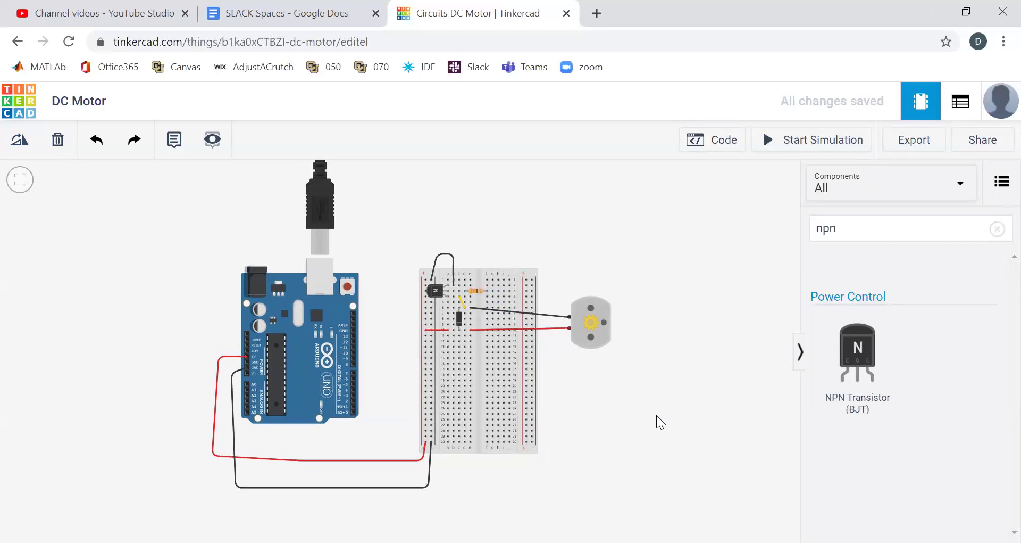
- Run and stop a test simulation, then begin a wire from Arduino pin 13
click(801, 148)
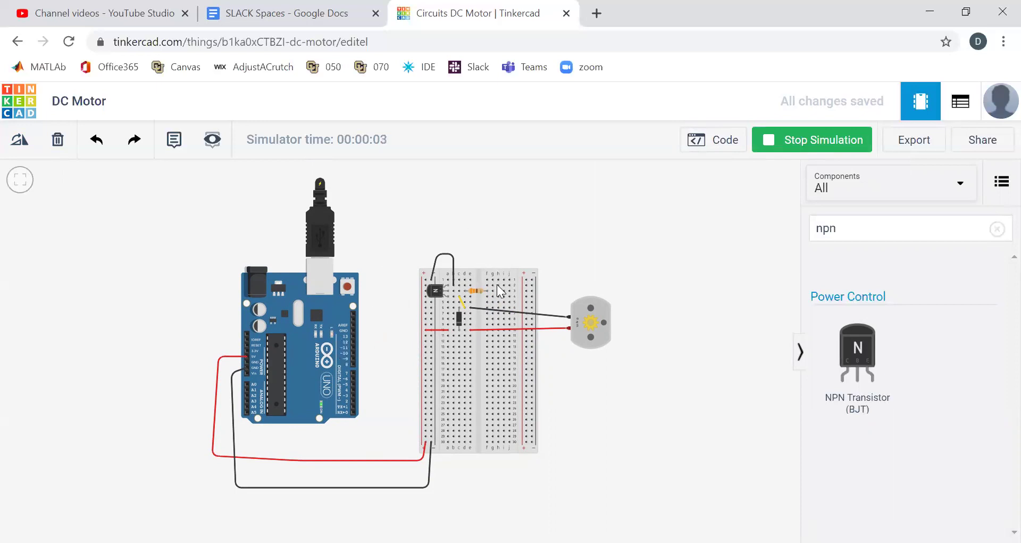
click(801, 140)
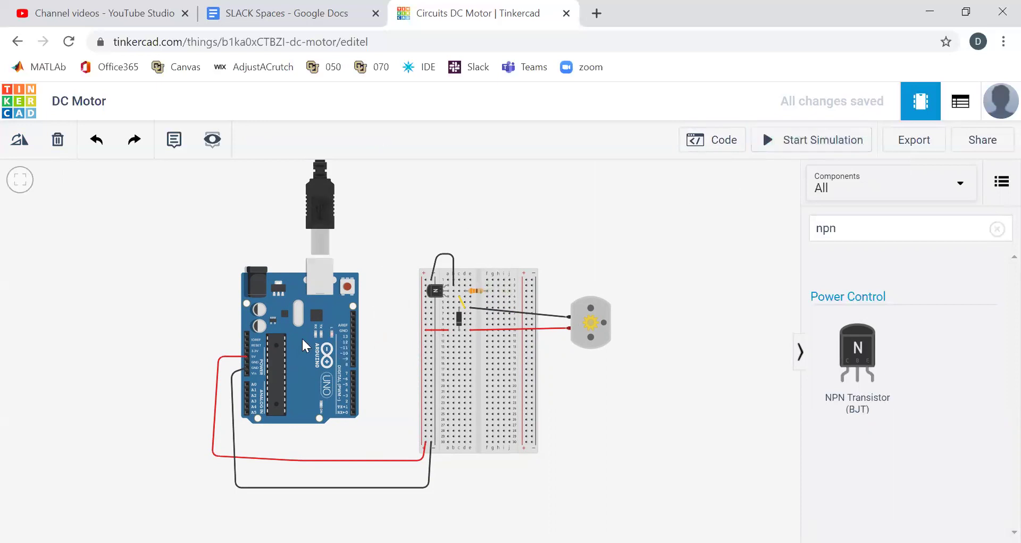
click(352, 336)
click(394, 336)
- Finish the green pin 13 wire, bending it above the breadboard into the resistor's row
click(508, 246)
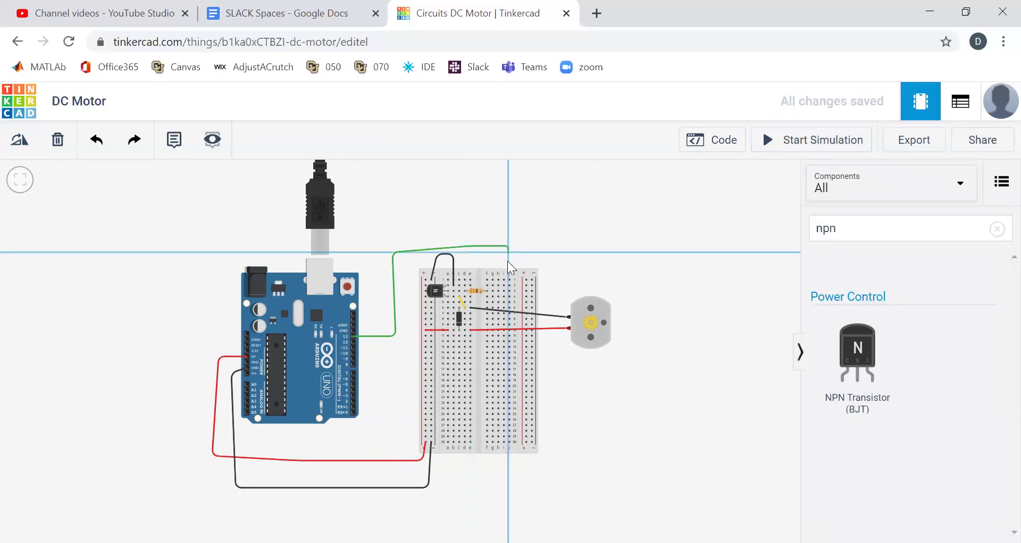
click(510, 292)
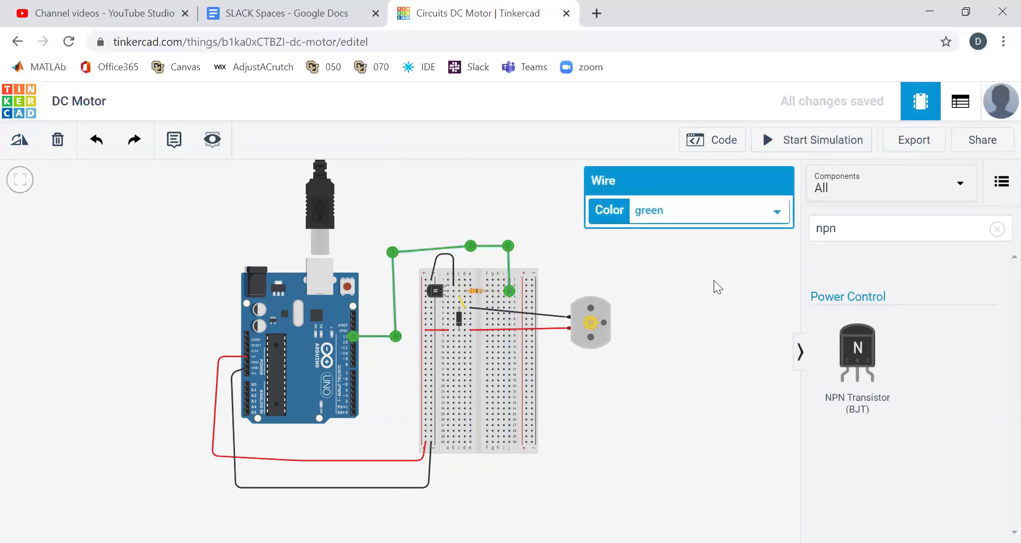
click(604, 281)
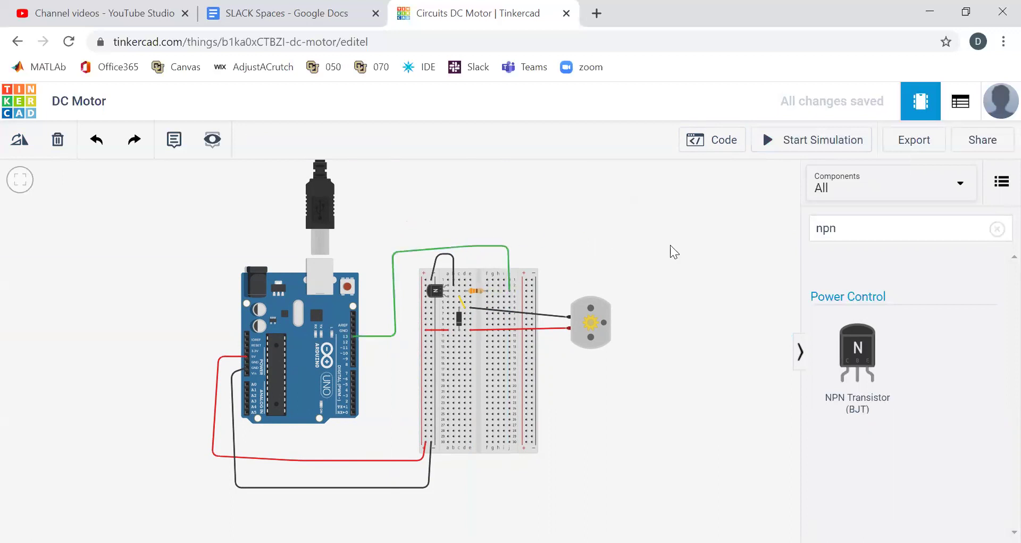
- Simulate the circuit zoomed in on the spinning motor, stop it, and open the code editor
click(796, 139)
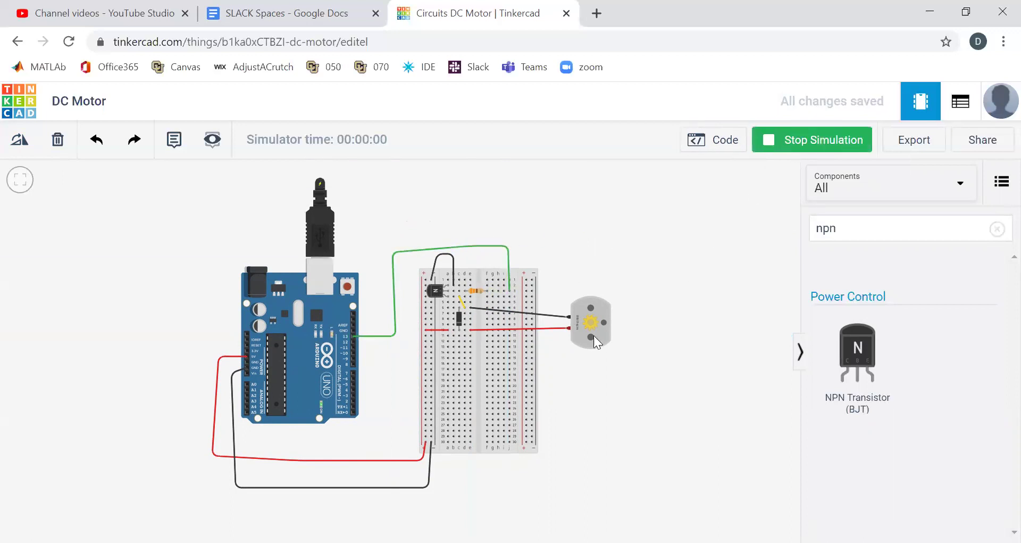
scroll(576, 332, up, 3)
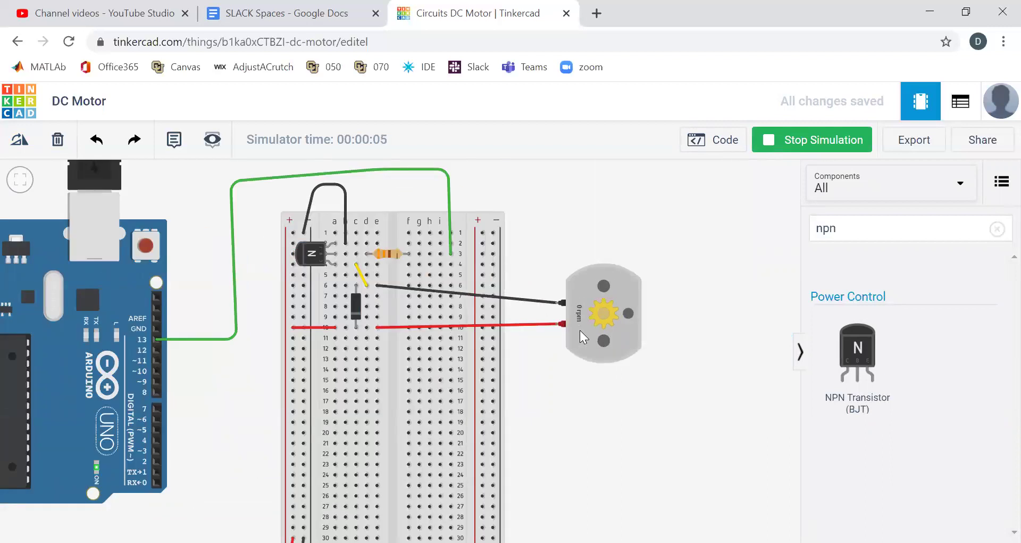
click(800, 147)
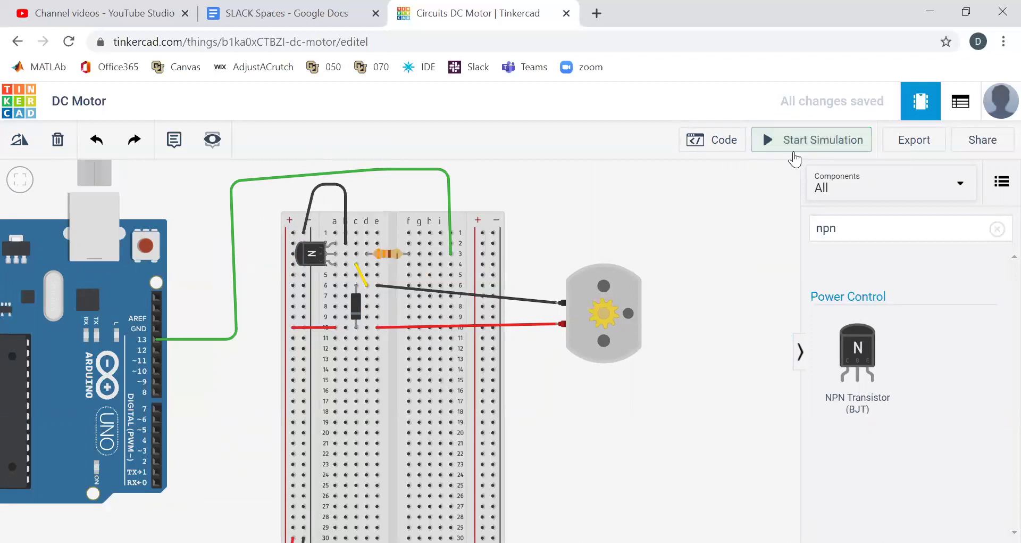
click(722, 140)
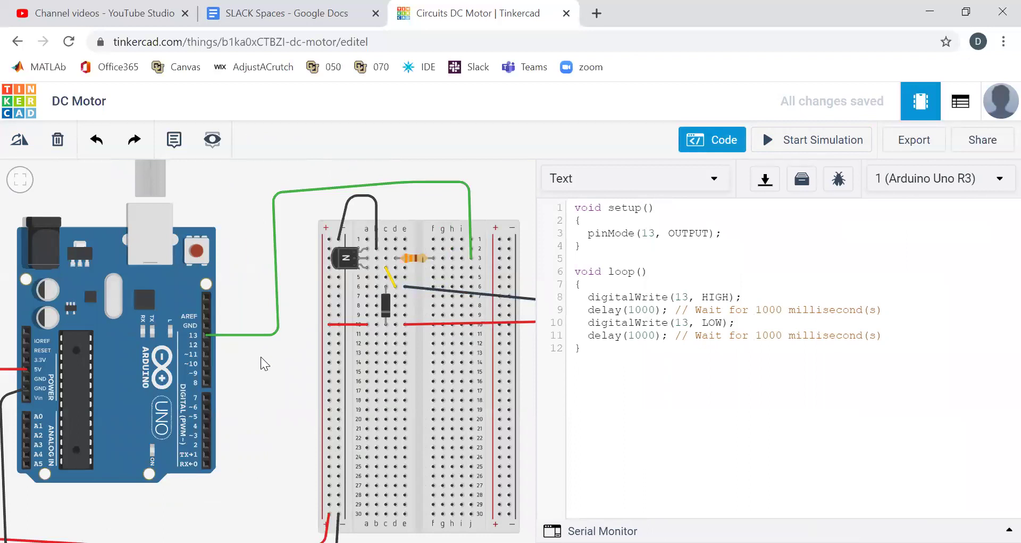
- Move the green control wire's Arduino end from pin 13 to PWM pin ~11 and align its bend
click(252, 335)
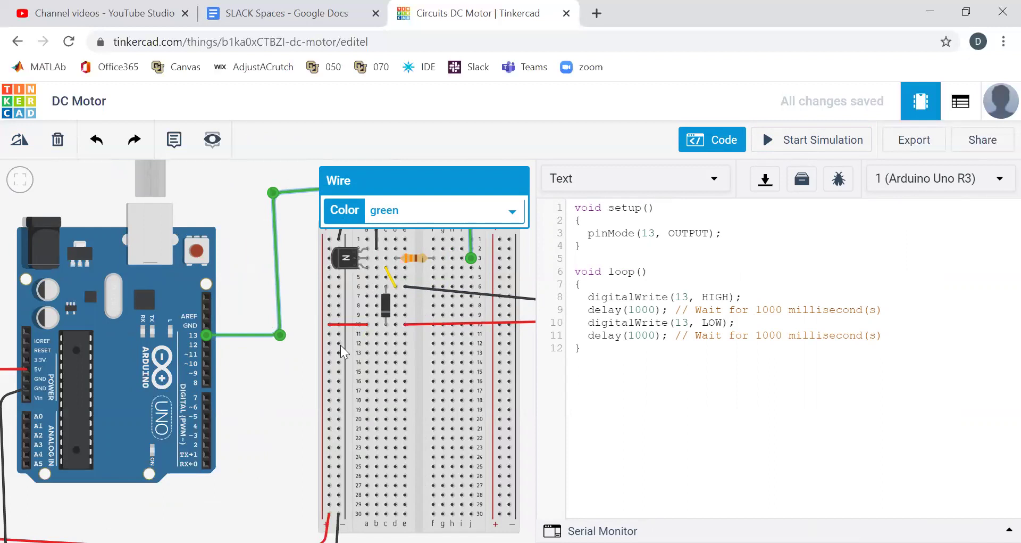
drag(207, 335, 207, 347)
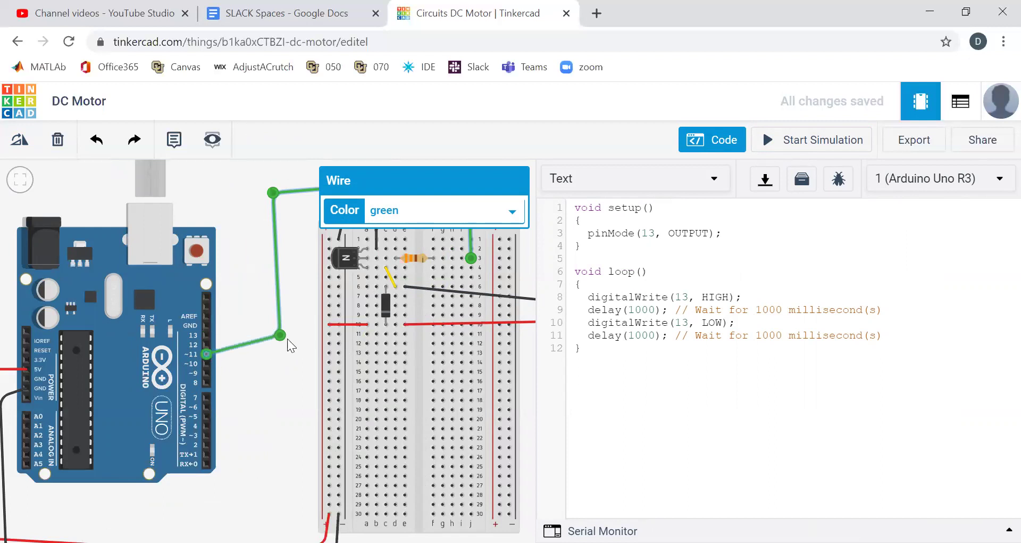
drag(281, 334, 281, 353)
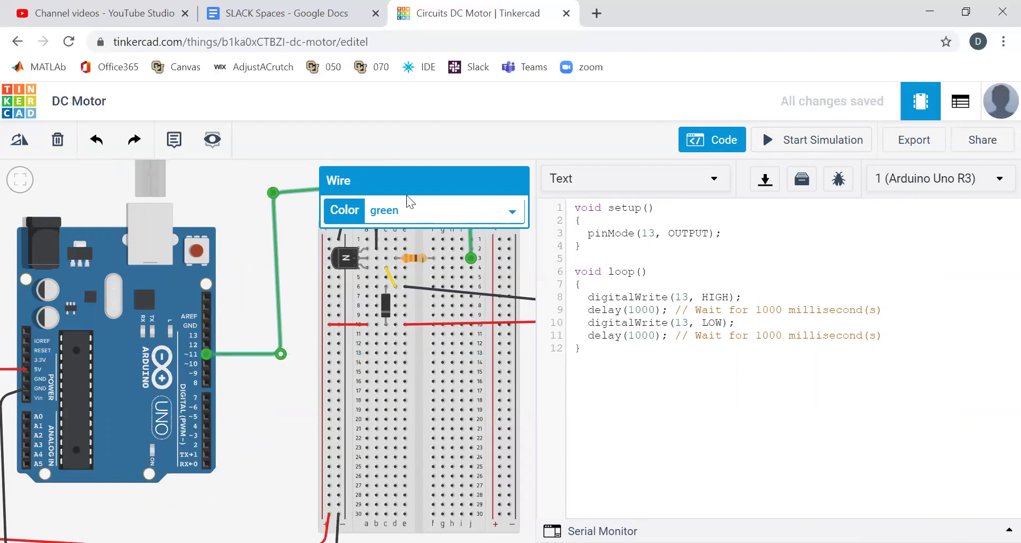
drag(273, 192, 283, 195)
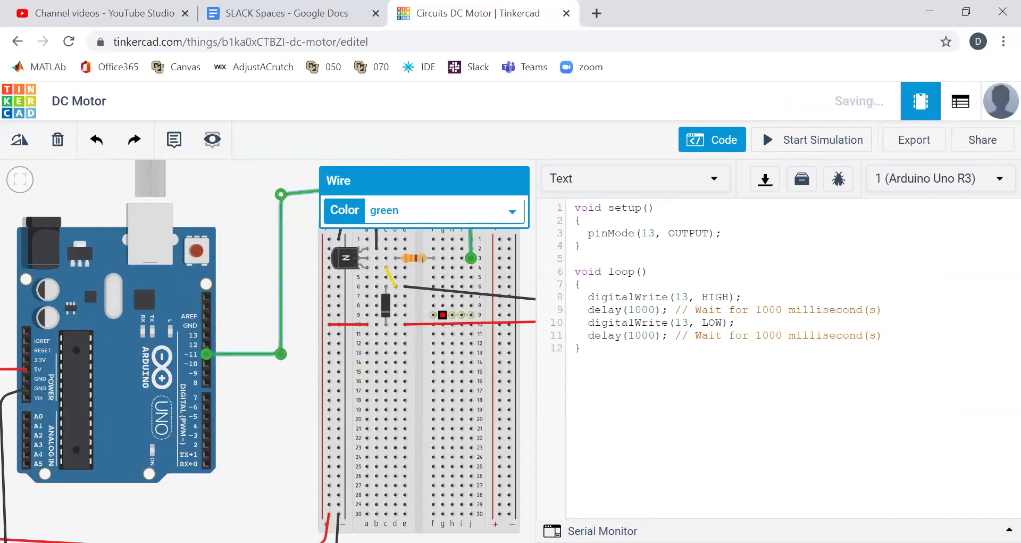
- Change the sketch's pinMode pin from 13 to 11
click(1009, 529)
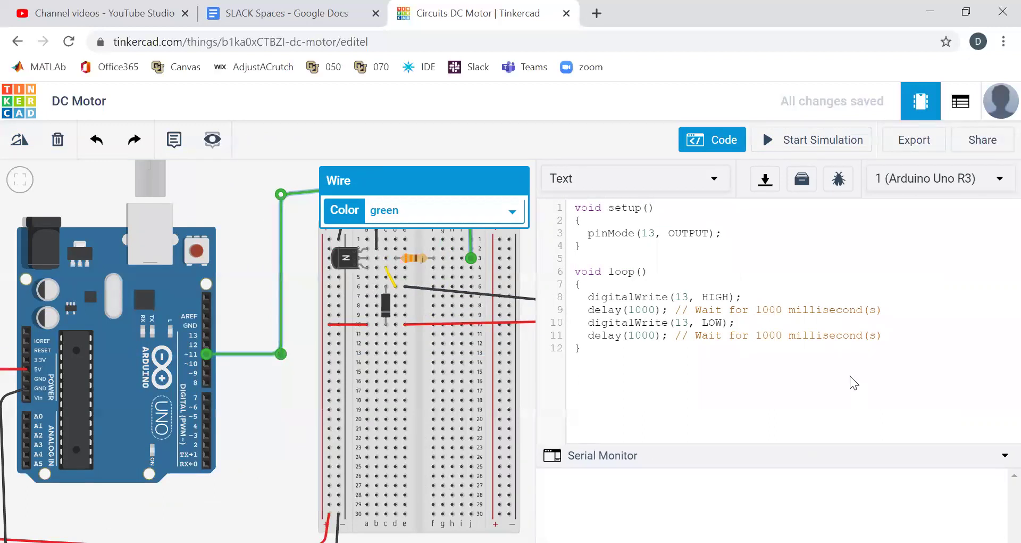
click(650, 234)
key(Delete)
text(1)
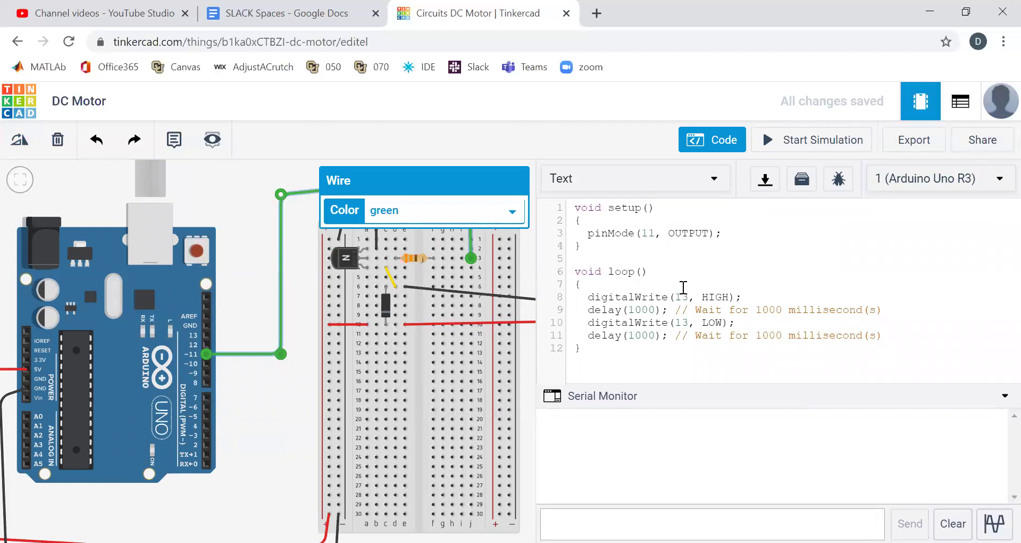
- Replace the loop's blink code with analogWrite(11,255);
drag(583, 284, 904, 335)
key(Return)
text(analogWrite)
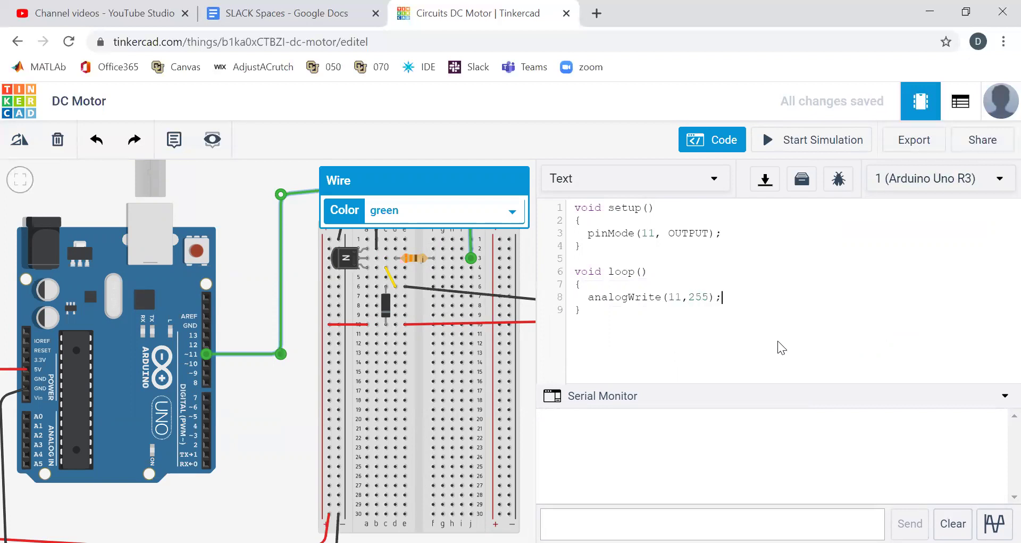
- Run the simulation with analogWrite at 255 to test the motor, then stop it
click(720, 143)
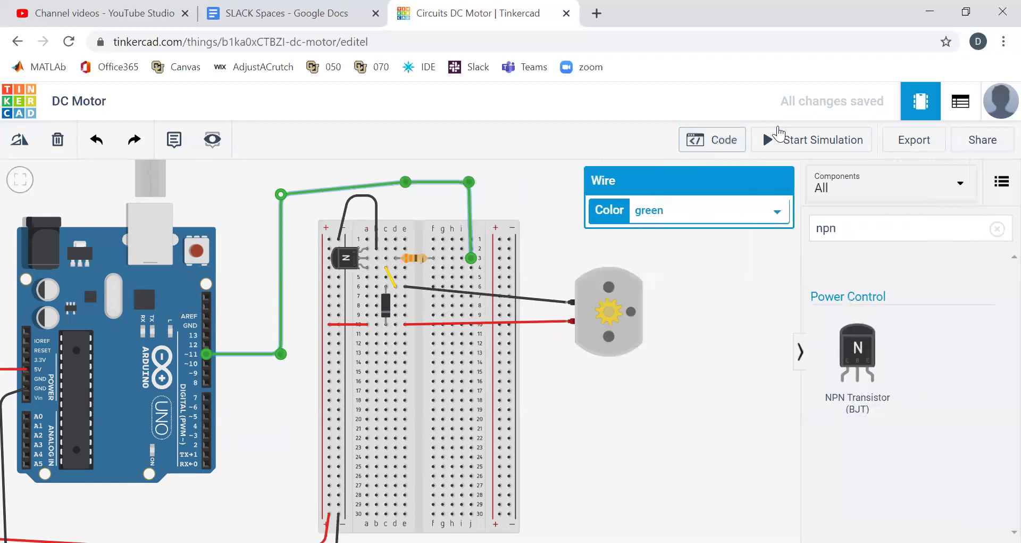
click(812, 139)
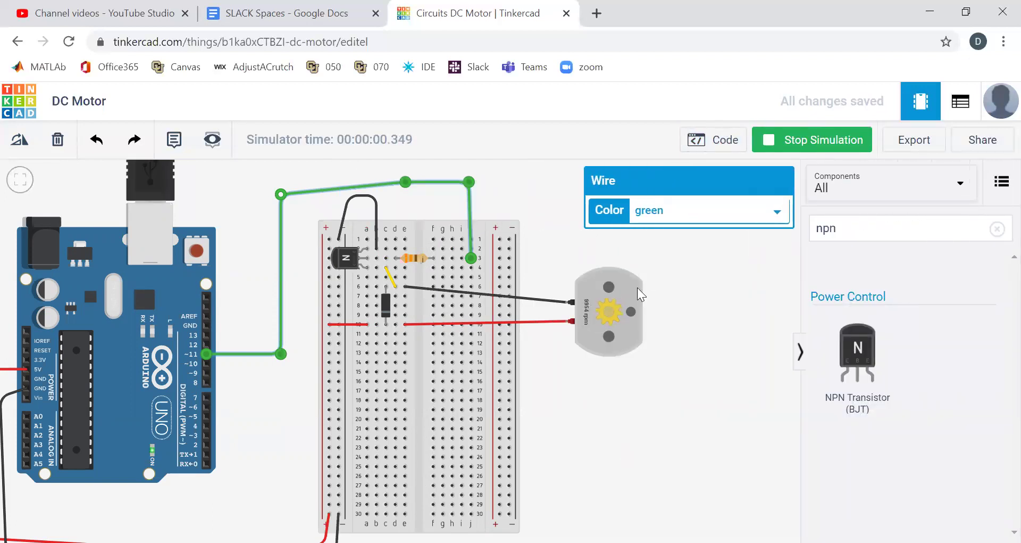
click(787, 141)
- Change the speed value to 128, simulate to watch the motor, then stop
click(715, 141)
drag(690, 297, 708, 292)
text(128)
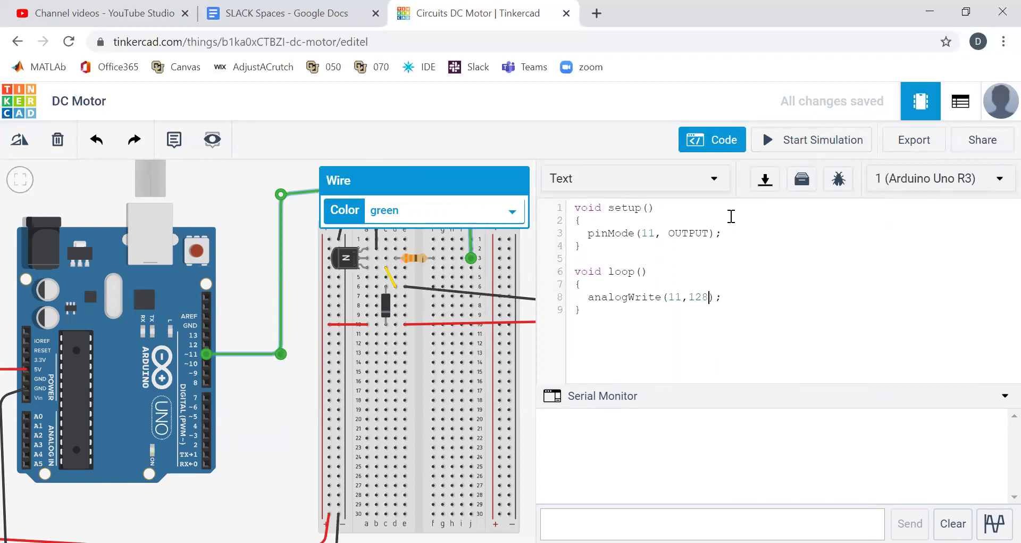
click(775, 140)
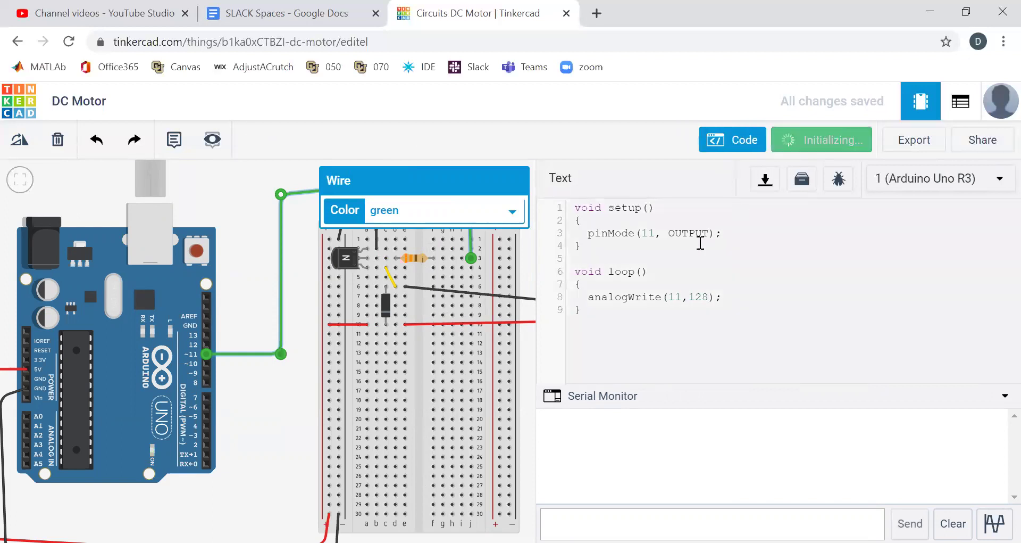
click(716, 141)
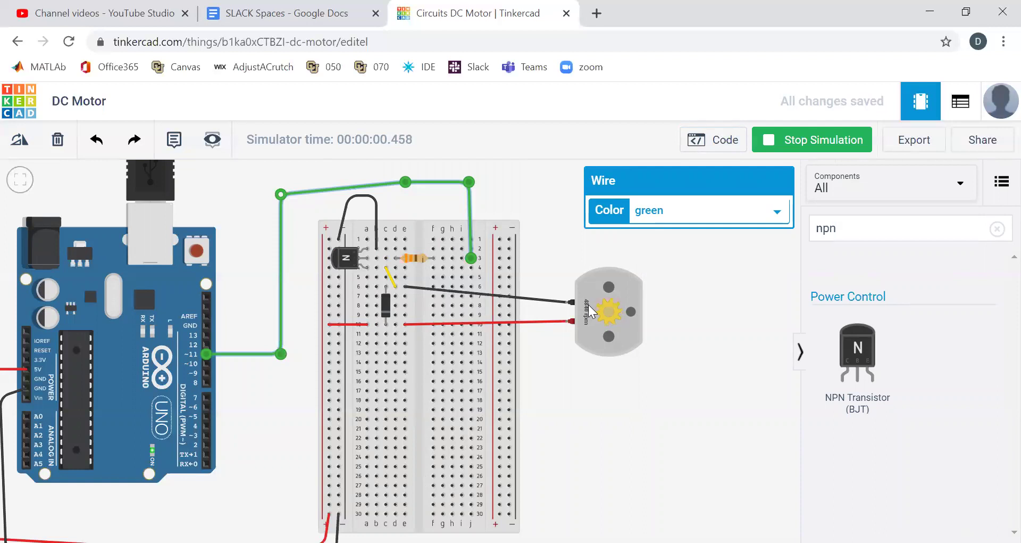
click(790, 142)
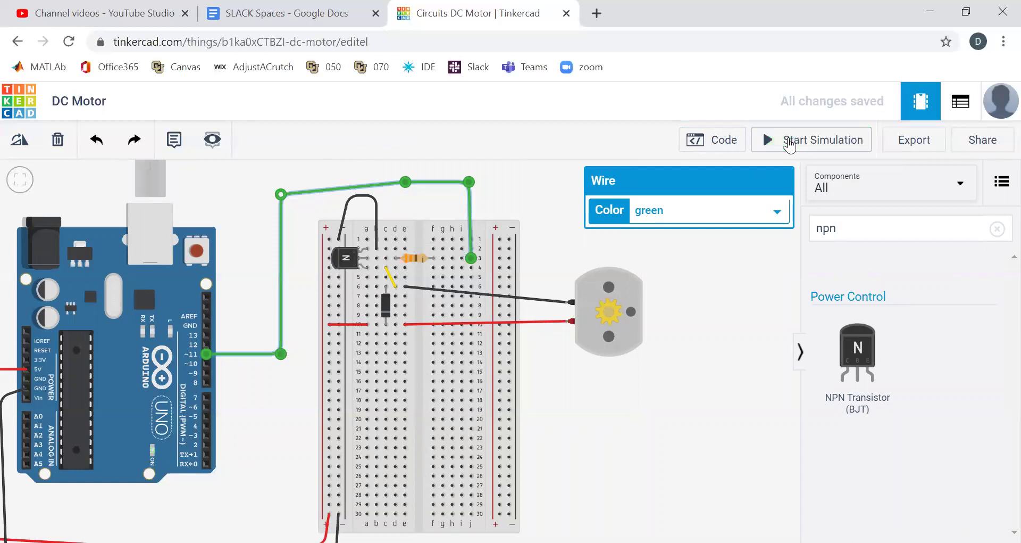
- Change the speed value to 25 and run the simulation again
click(728, 141)
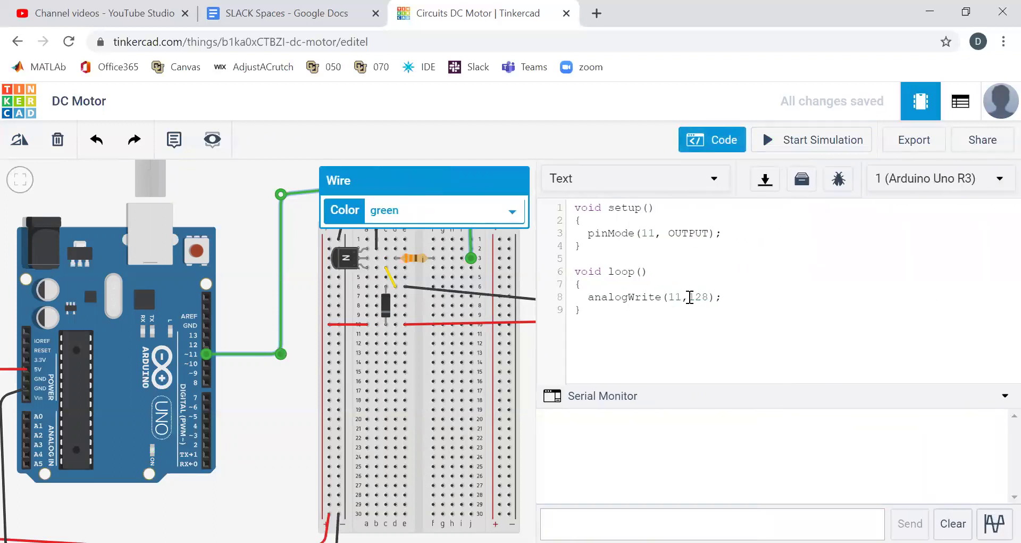
drag(689, 297, 706, 297)
text(25)
click(792, 142)
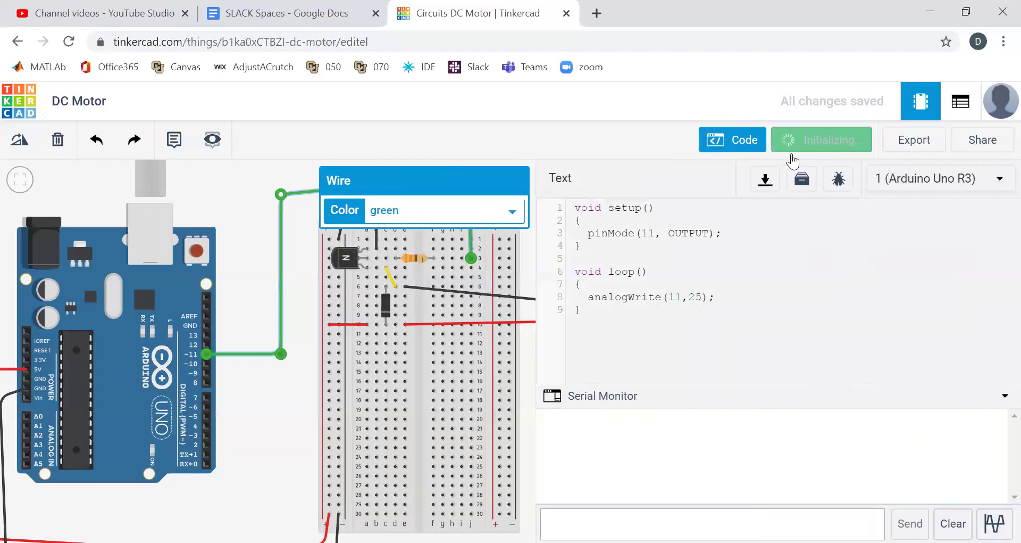
click(720, 140)
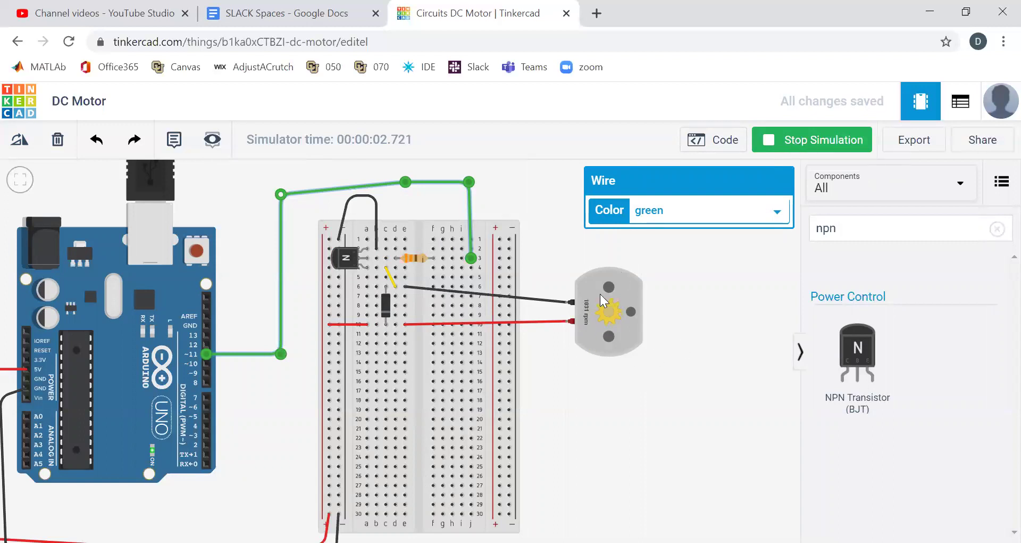
- Stop the simulation, straighten the green wire, and set analogWrite back to (11,255)
click(813, 142)
drag(282, 194, 283, 181)
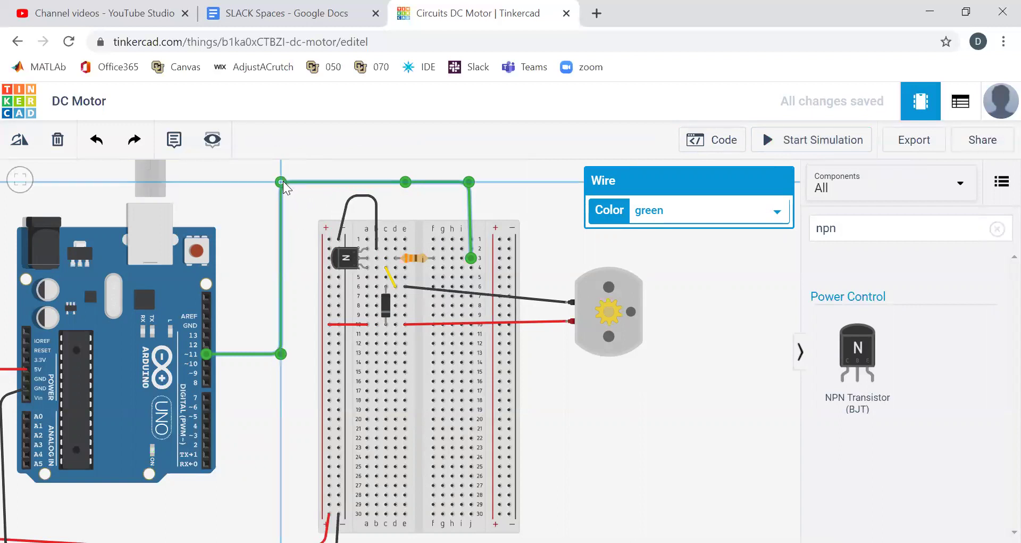
click(730, 146)
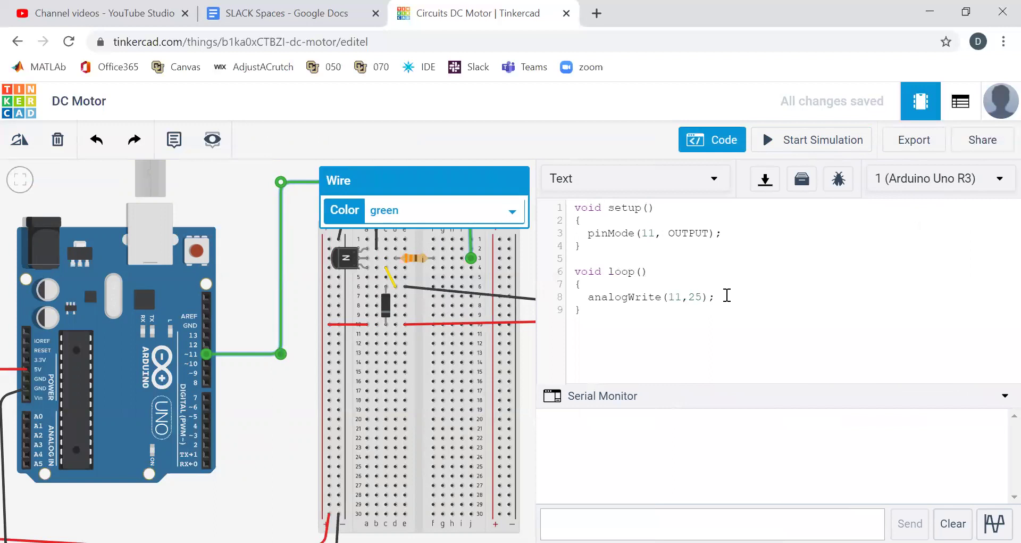
drag(727, 296, 582, 294)
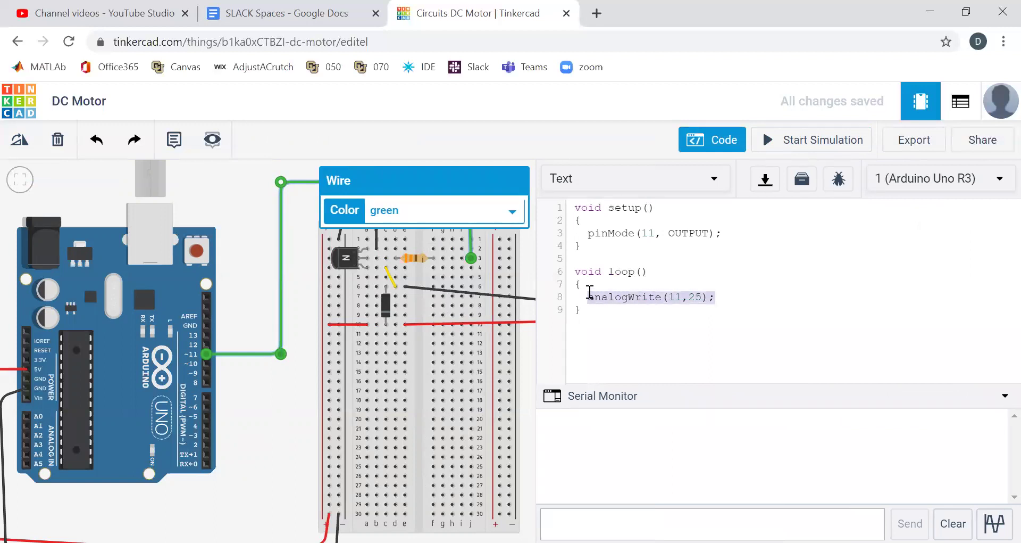
click(696, 297)
text(5)
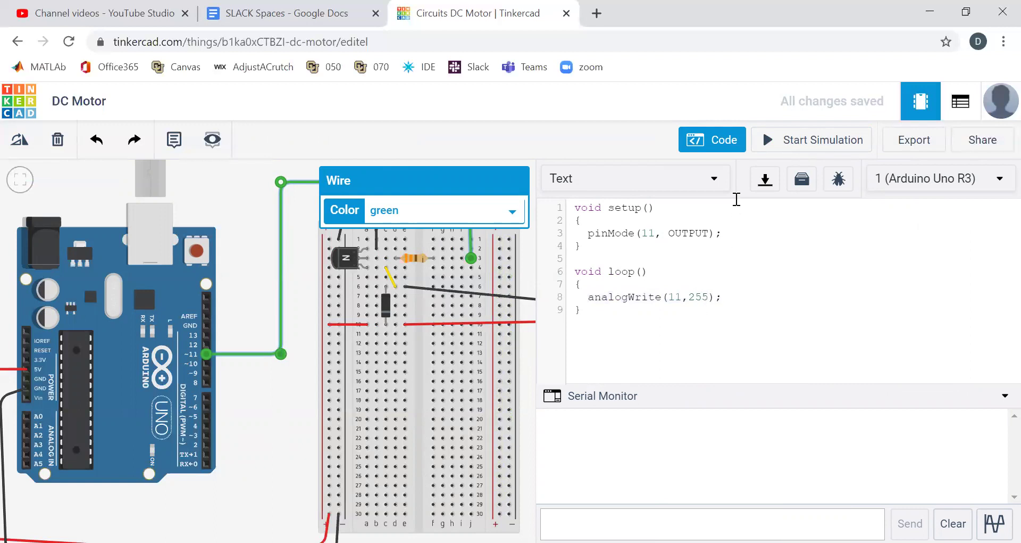
click(733, 148)
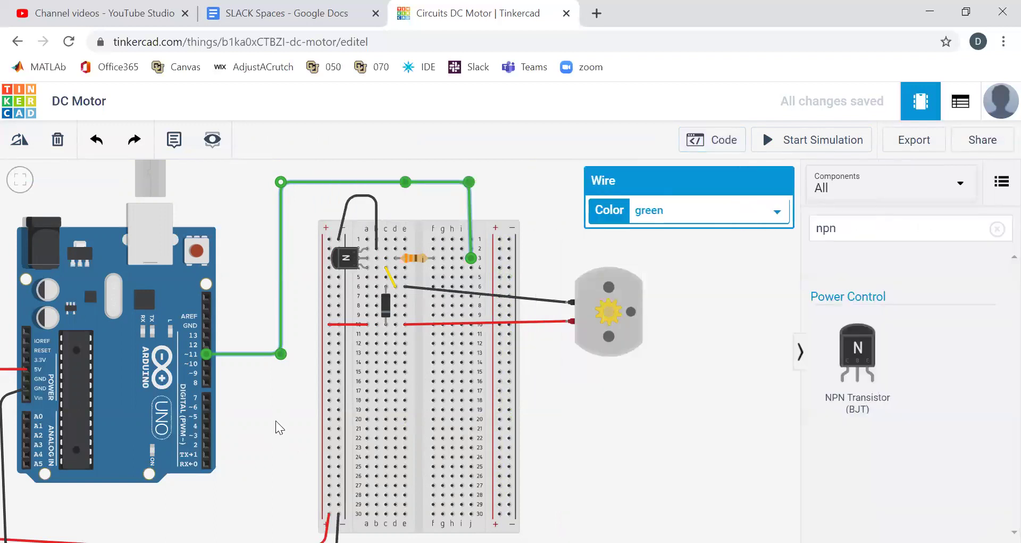
- Delete the red 5V power wire
scroll(276, 420, down, 2)
click(30, 446)
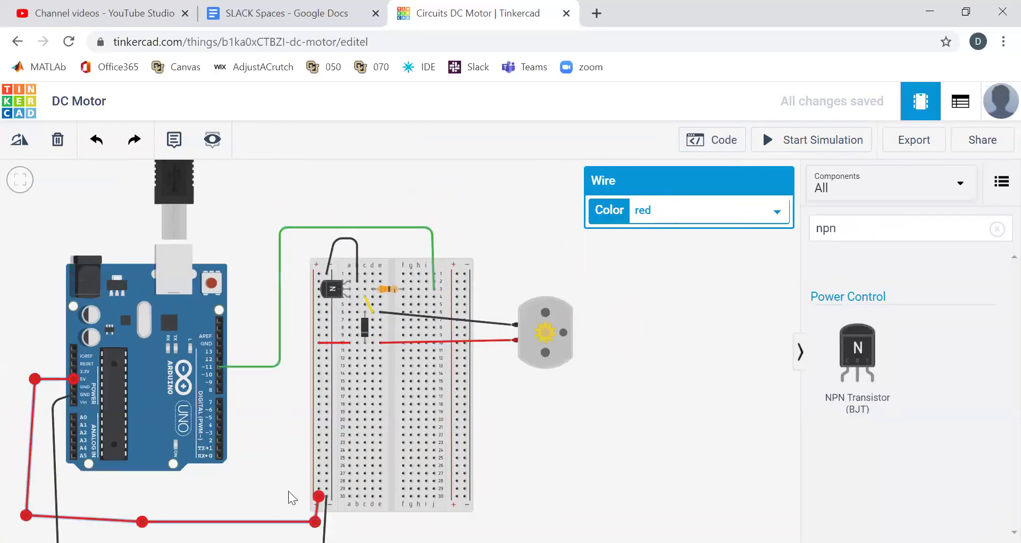
key(Delete)
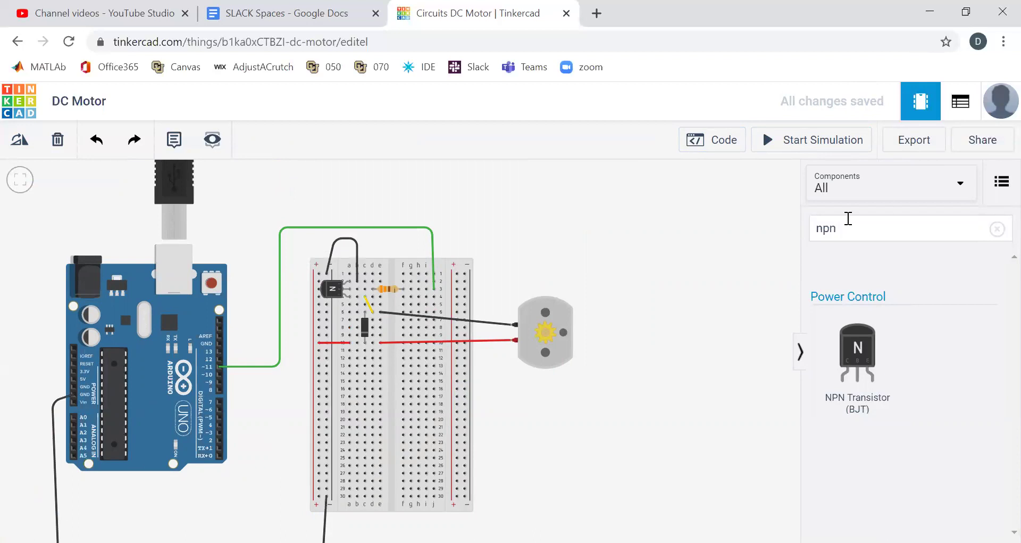
- Search for '9 vol' and place a 9V battery in the circuit
click(839, 224)
key(BackSpace)
key(BackSpace)
key(BackSpace)
text(9)
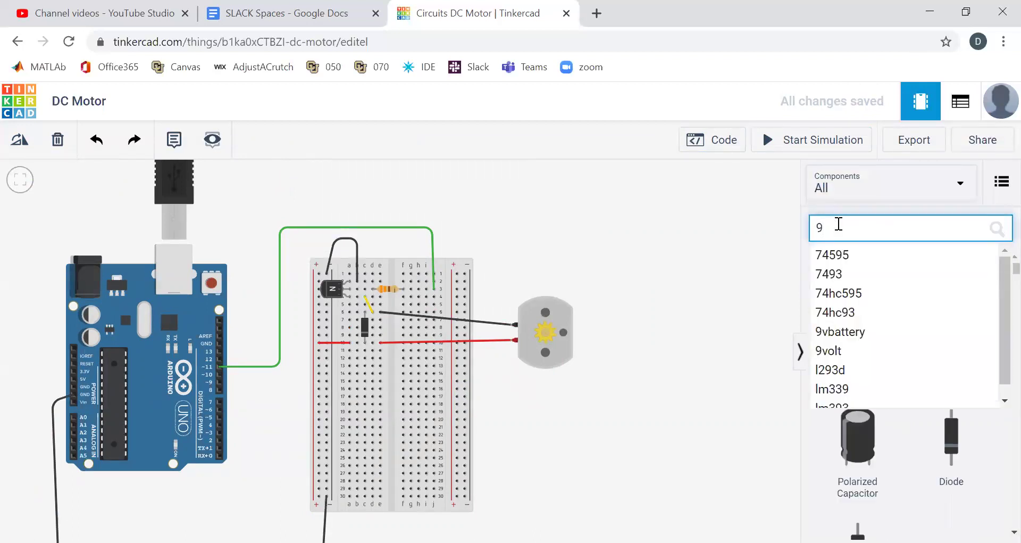
text( vol)
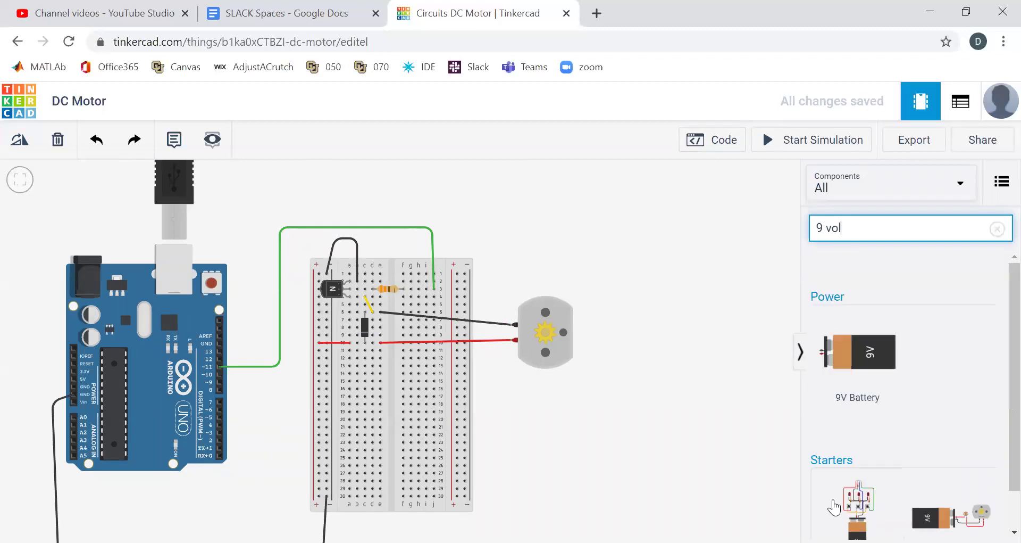
drag(843, 362, 459, 516)
scroll(476, 424, down, 3)
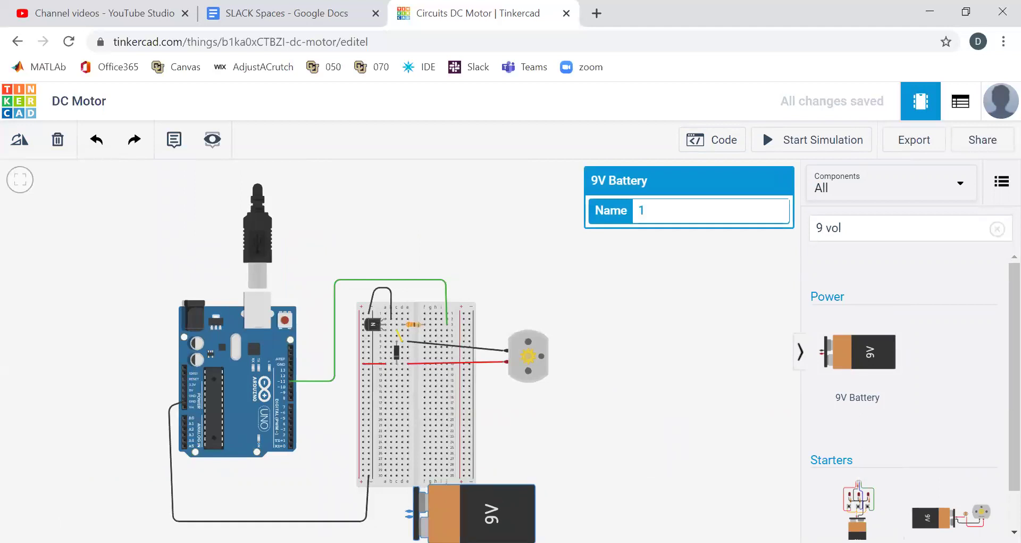
- Move the Arduino's black ground wire's breadboard end up to row 23
click(367, 495)
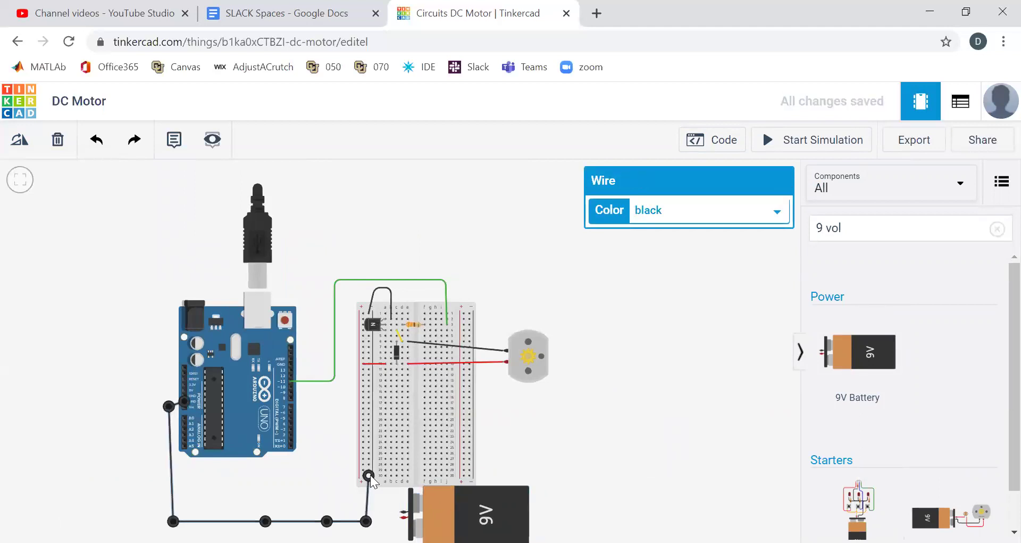
drag(368, 475, 368, 436)
drag(366, 521, 333, 437)
- Rotate the 9V battery terminals-up and move it below the breadboard
click(529, 506)
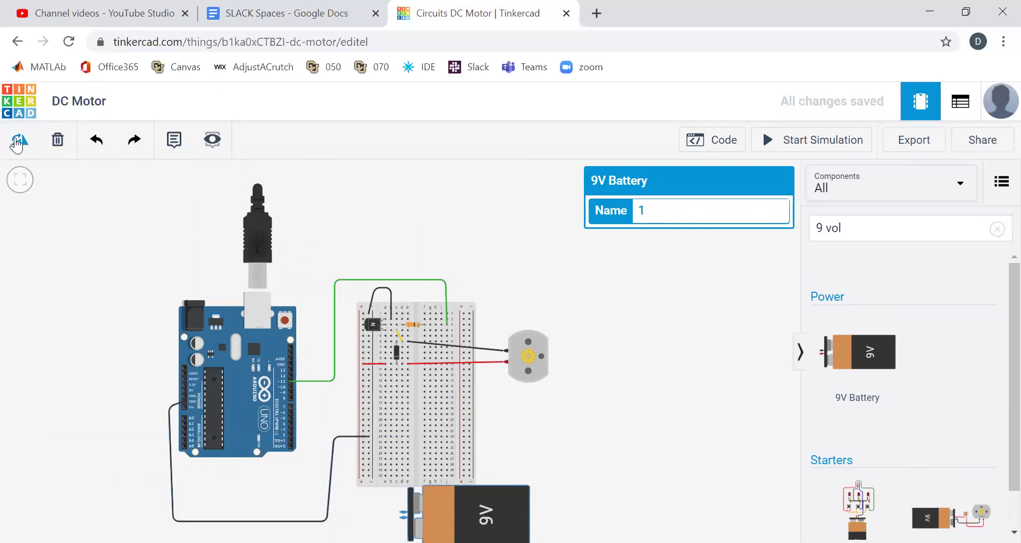
click(19, 139)
scroll(570, 404, down, 2)
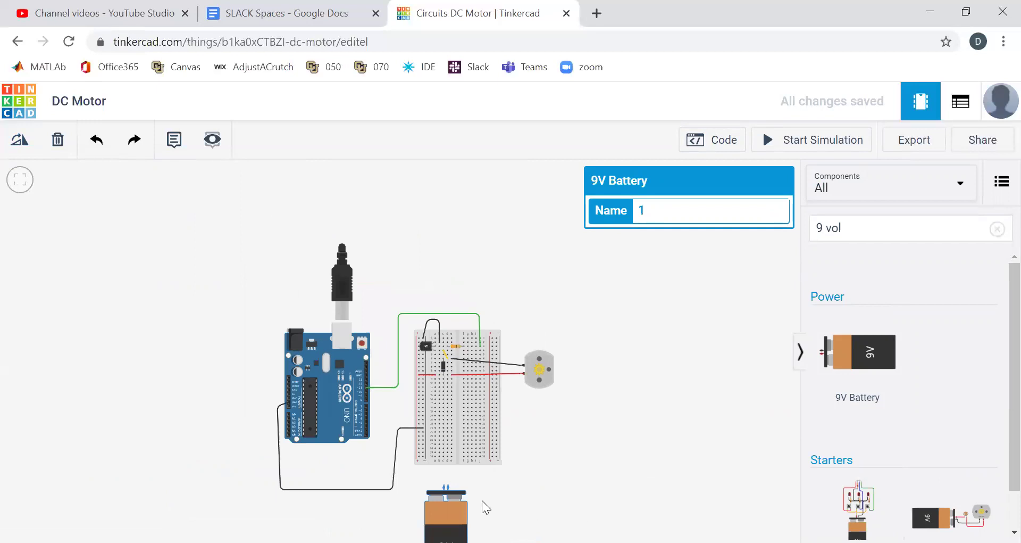
scroll(480, 500, up, 3)
drag(392, 500, 357, 507)
- Wire the battery's positive terminal to the left + rail and color the wire red
click(520, 512)
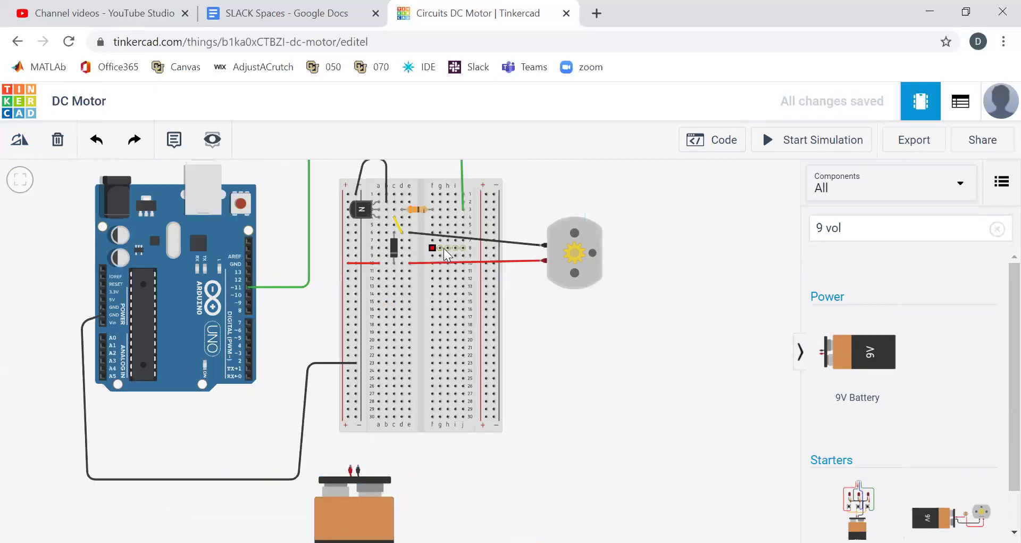
click(351, 466)
key(Escape)
click(351, 467)
click(347, 418)
click(452, 471)
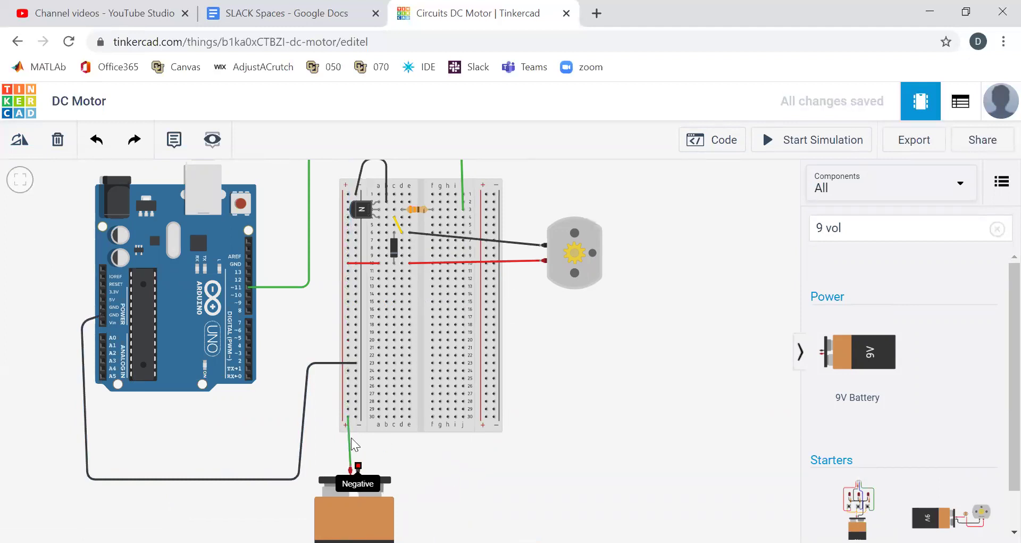
click(348, 443)
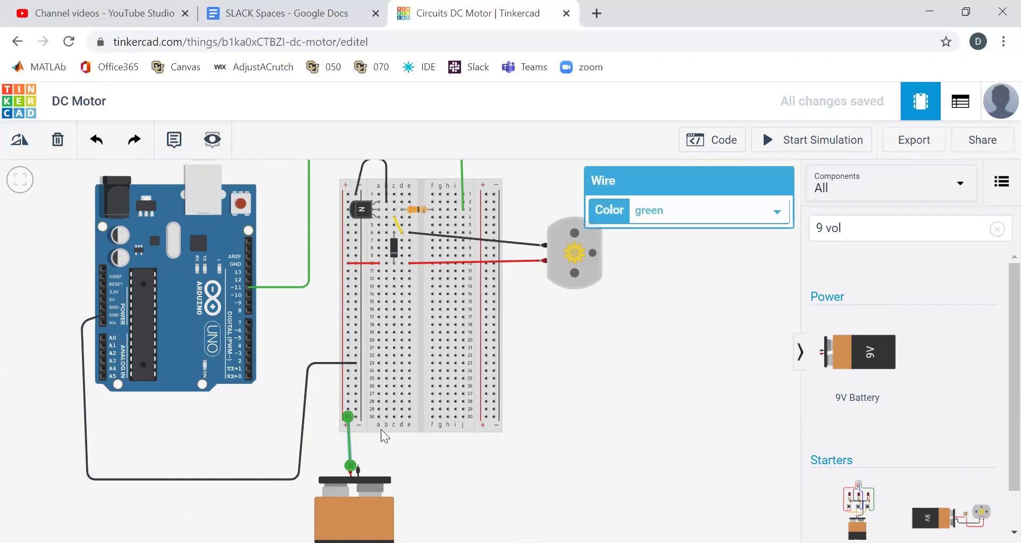
click(656, 211)
click(646, 260)
click(490, 487)
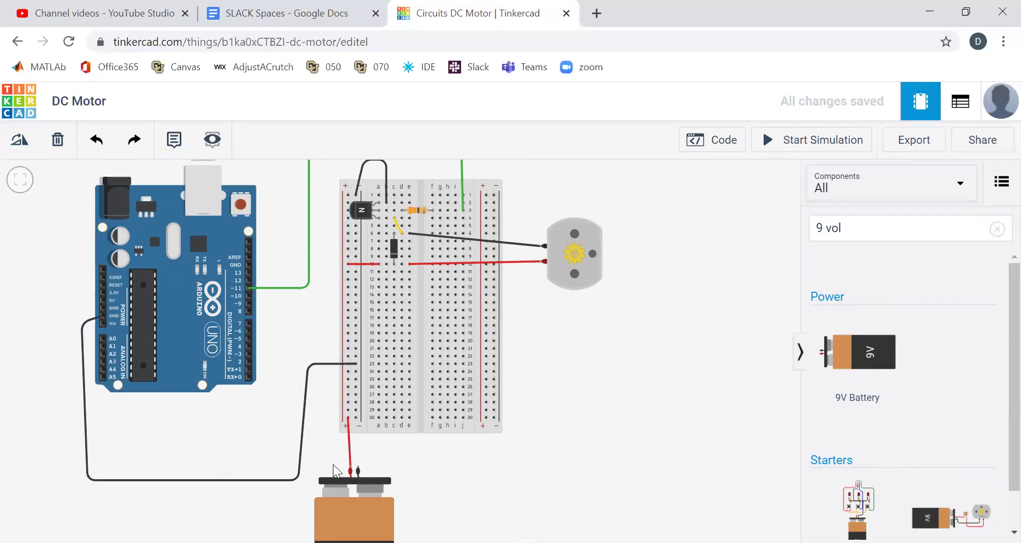
- Wire the battery's negative terminal to the left − rail and color the wire black
click(358, 471)
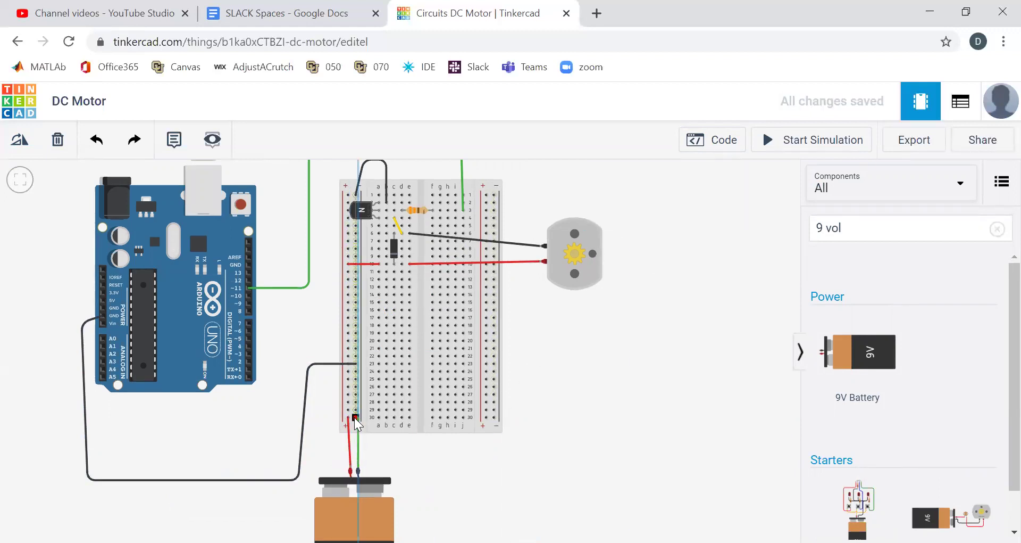
click(355, 418)
click(448, 465)
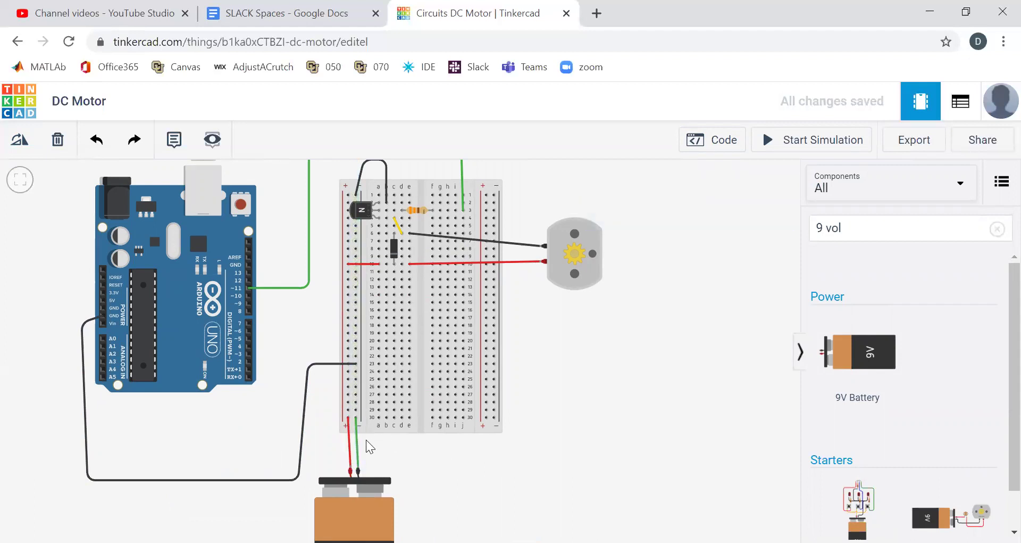
click(357, 450)
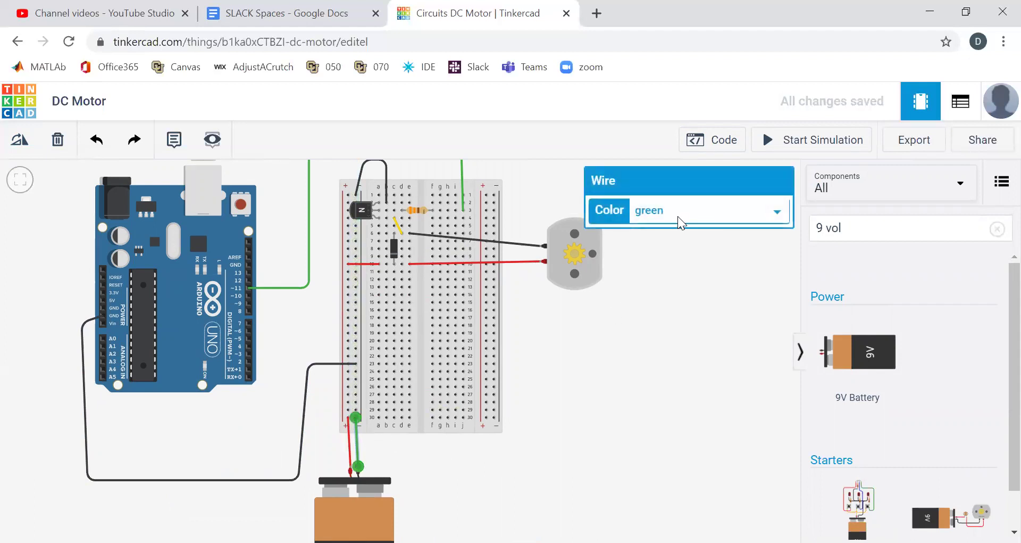
click(680, 222)
click(668, 236)
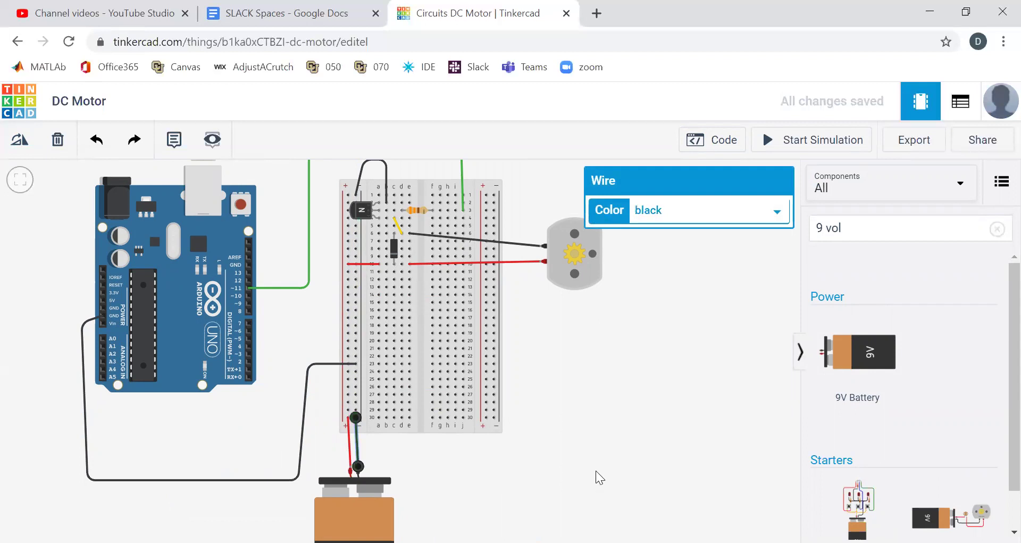
scroll(595, 468, down, 1)
scroll(537, 465, down, 2)
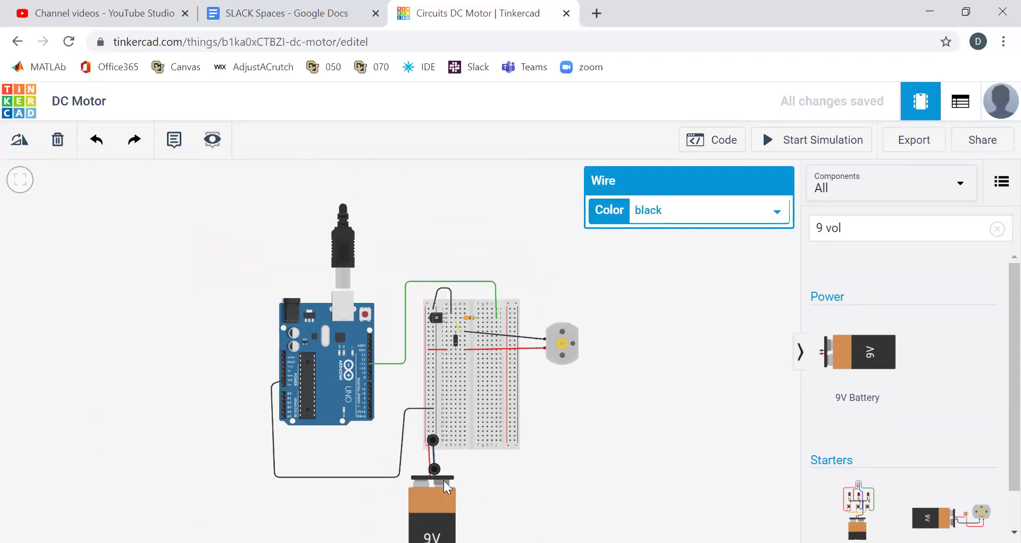
- Simulate on 9V battery power and zoom in to read about 17513 rpm on the motor
drag(543, 484, 544, 483)
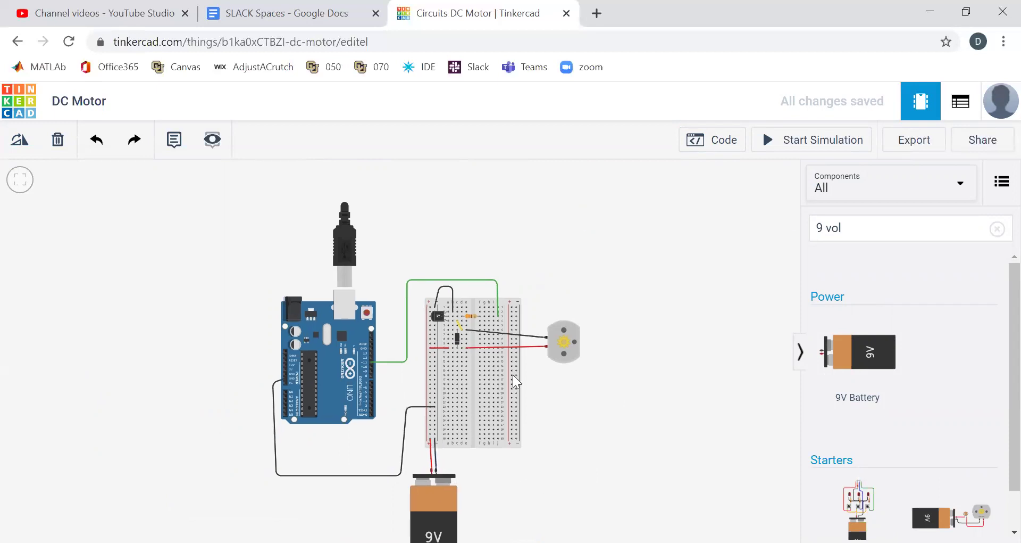
scroll(535, 354, up, 3)
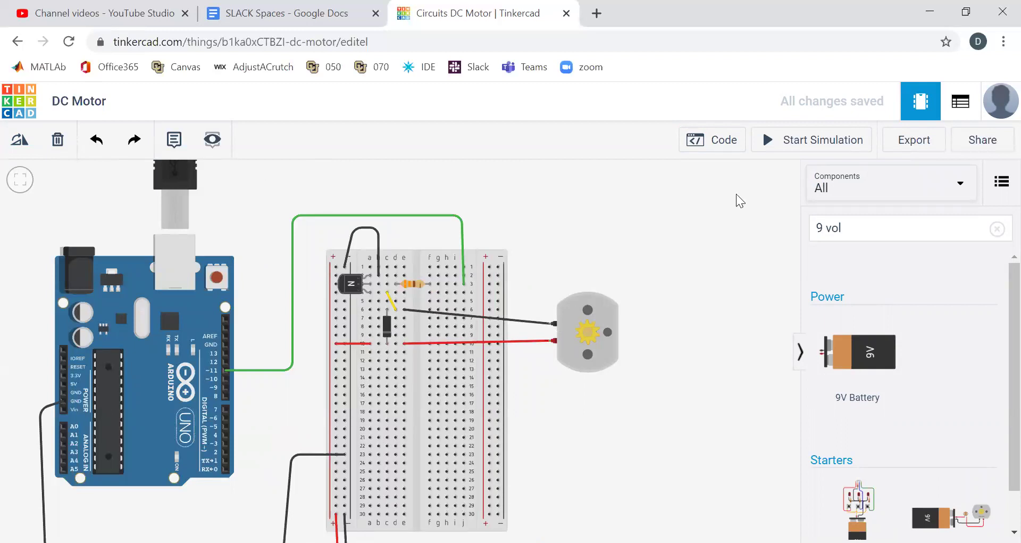
click(778, 140)
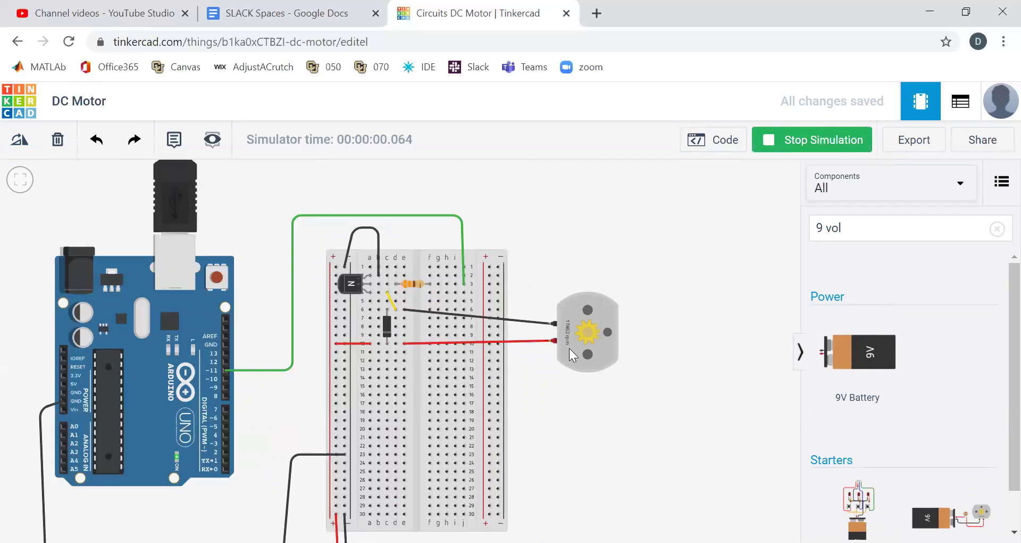
scroll(569, 340, up, 4)
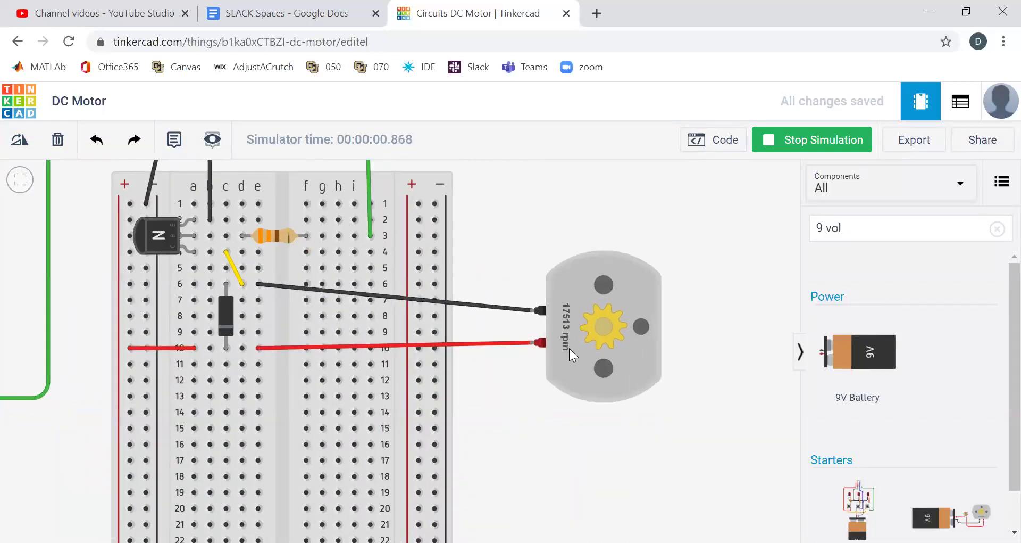
scroll(569, 348, down, 5)
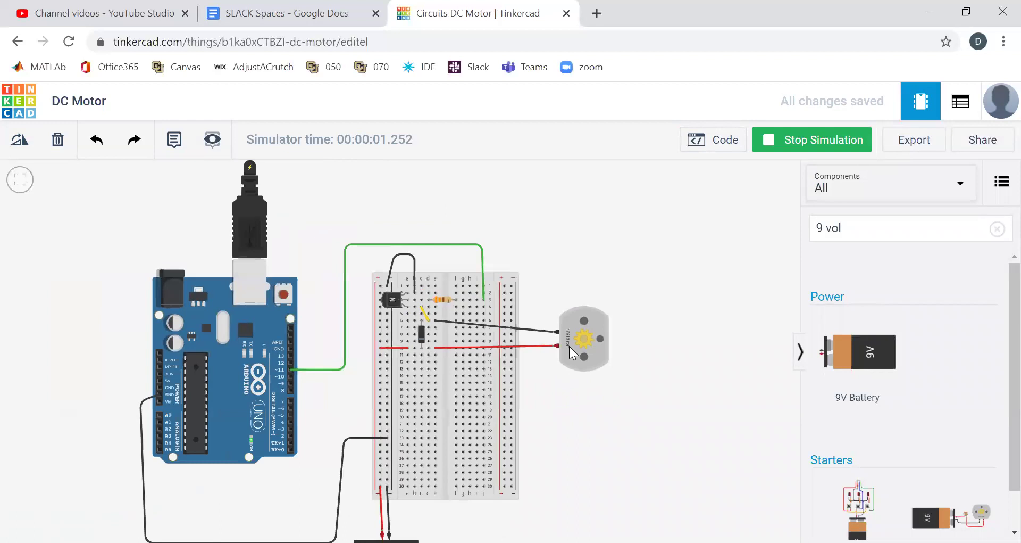
scroll(569, 345, down, 1)
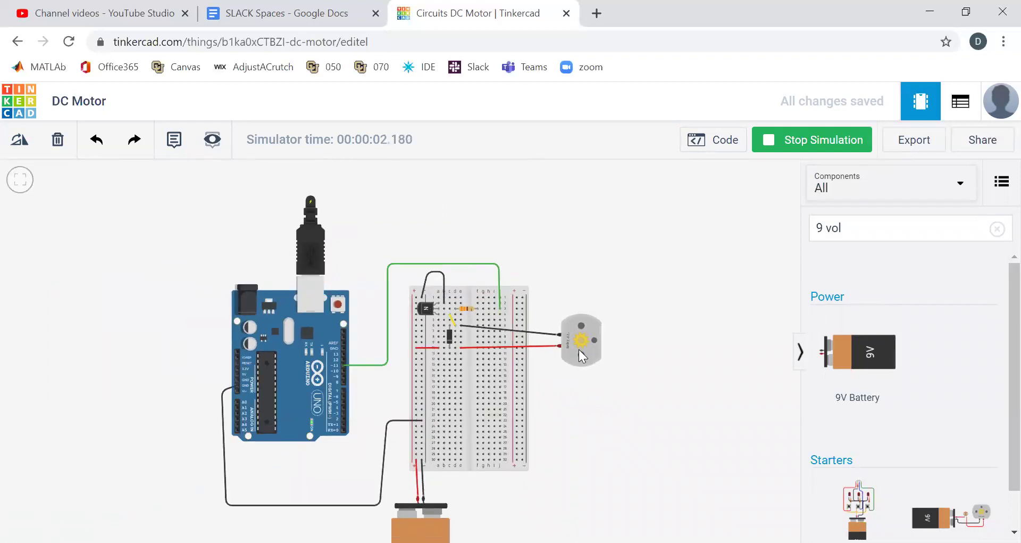
- Stop the simulation, change analogWrite(11,255) to 128, and run it again
click(824, 144)
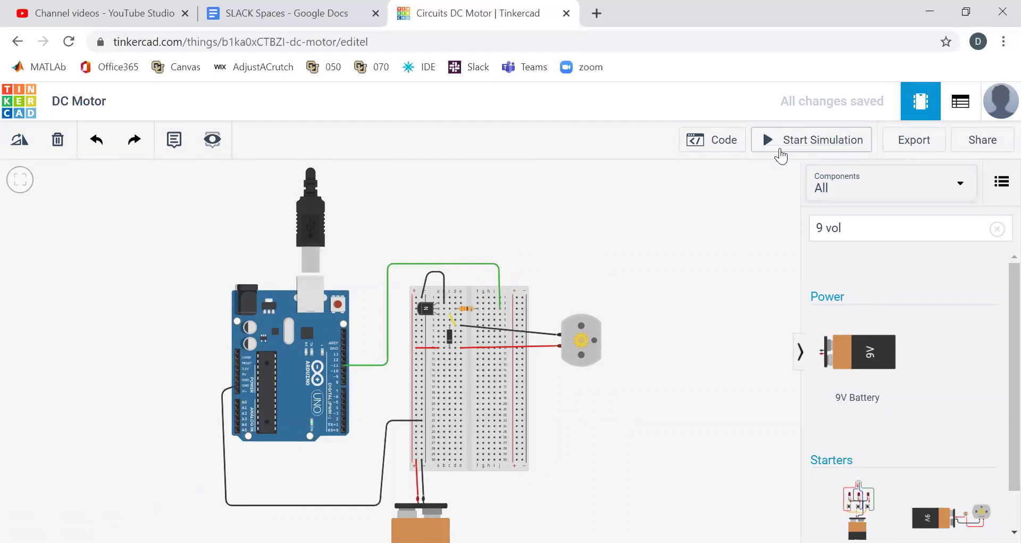
click(714, 141)
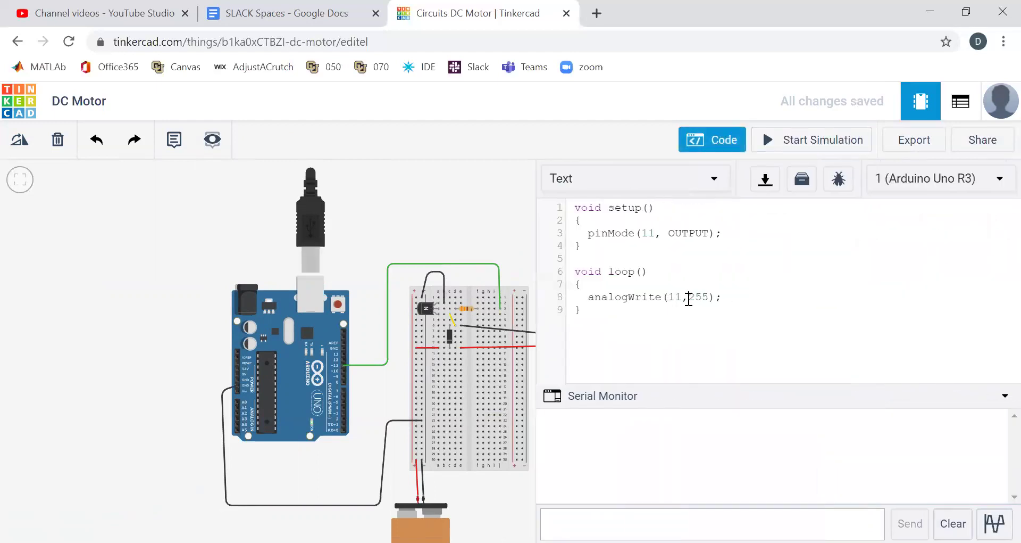
drag(691, 298, 705, 296)
text(128)
click(809, 139)
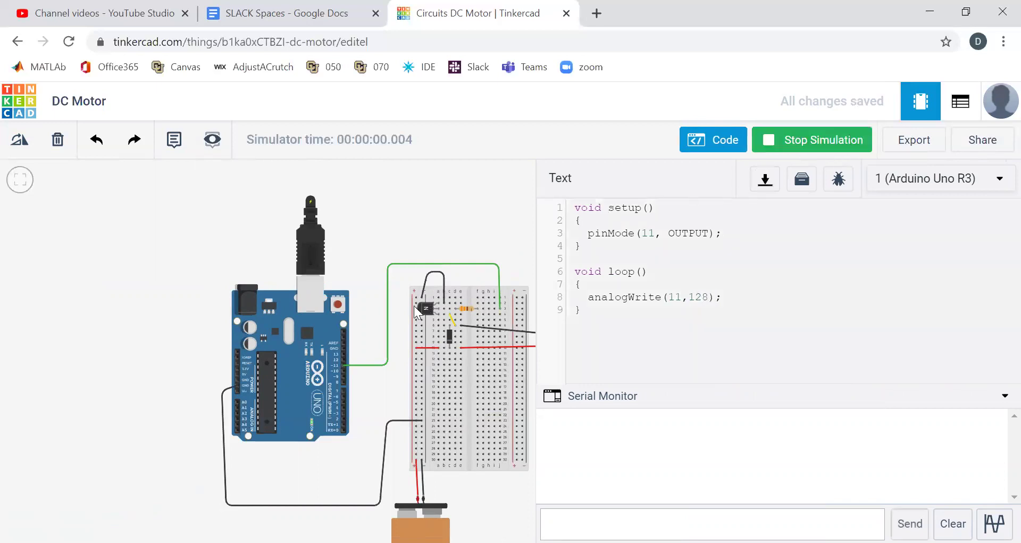
click(722, 143)
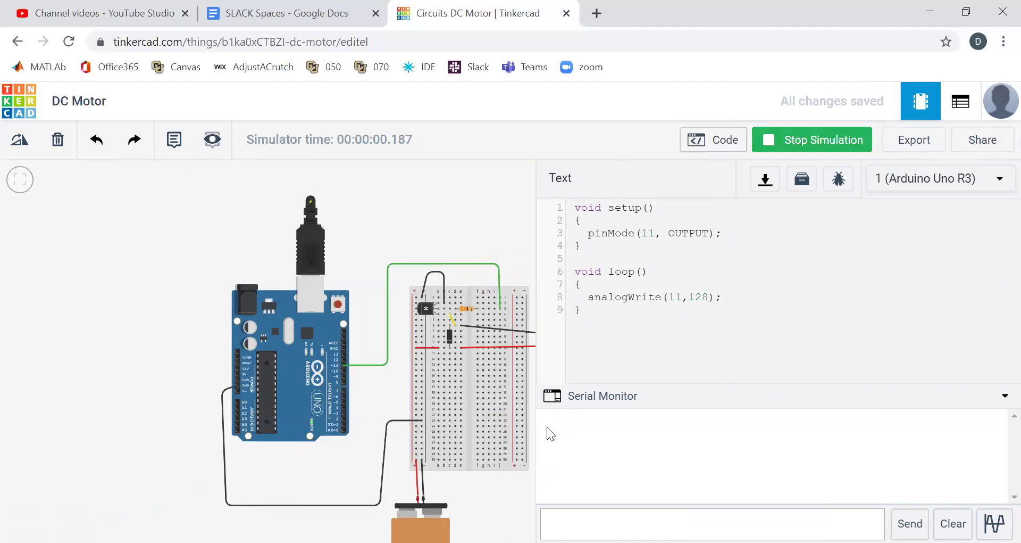
- Zoom in to read the motor at about 8478 rpm, then stop the simulation
scroll(566, 372, up, 3)
scroll(579, 336, up, 2)
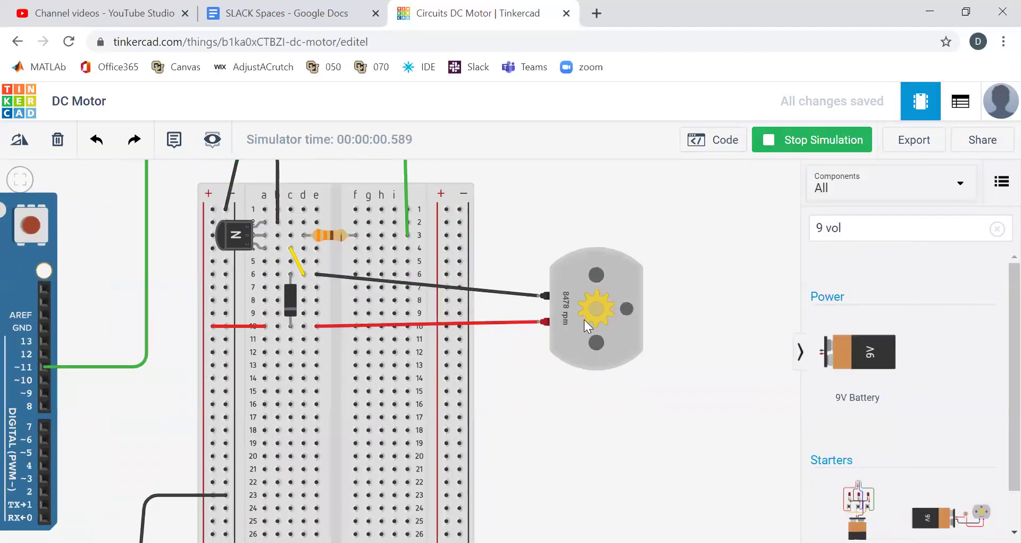
scroll(586, 323, down, 5)
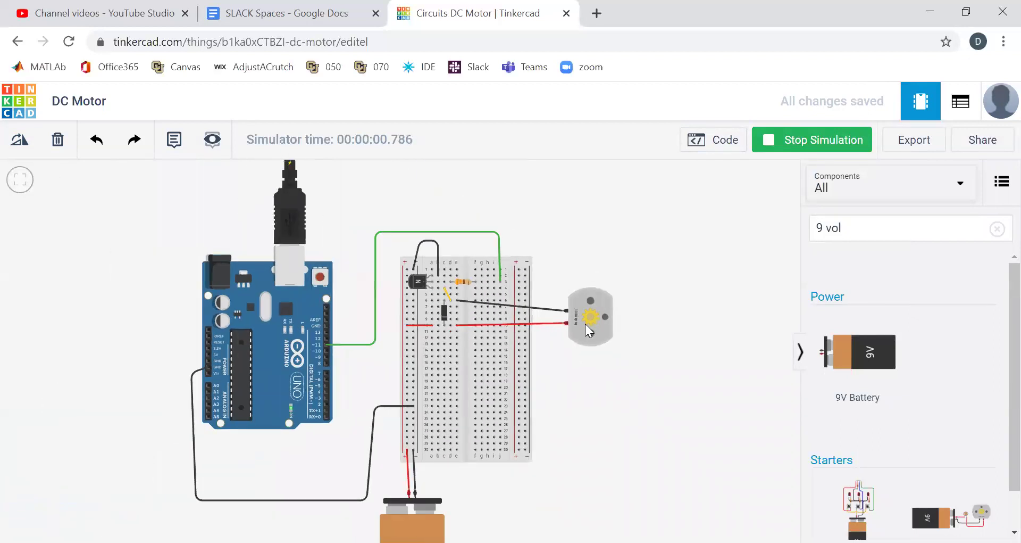
scroll(585, 324, down, 2)
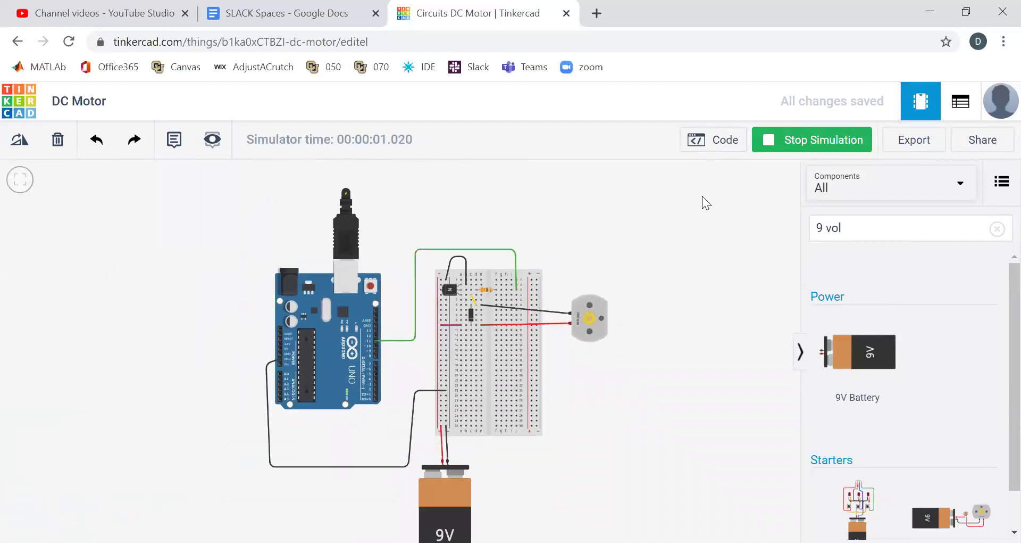
click(786, 143)
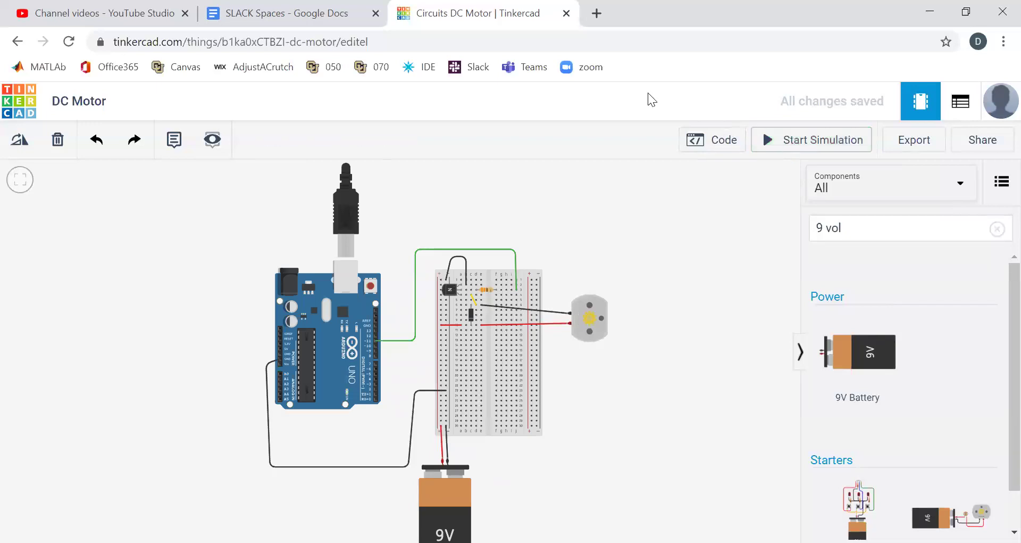